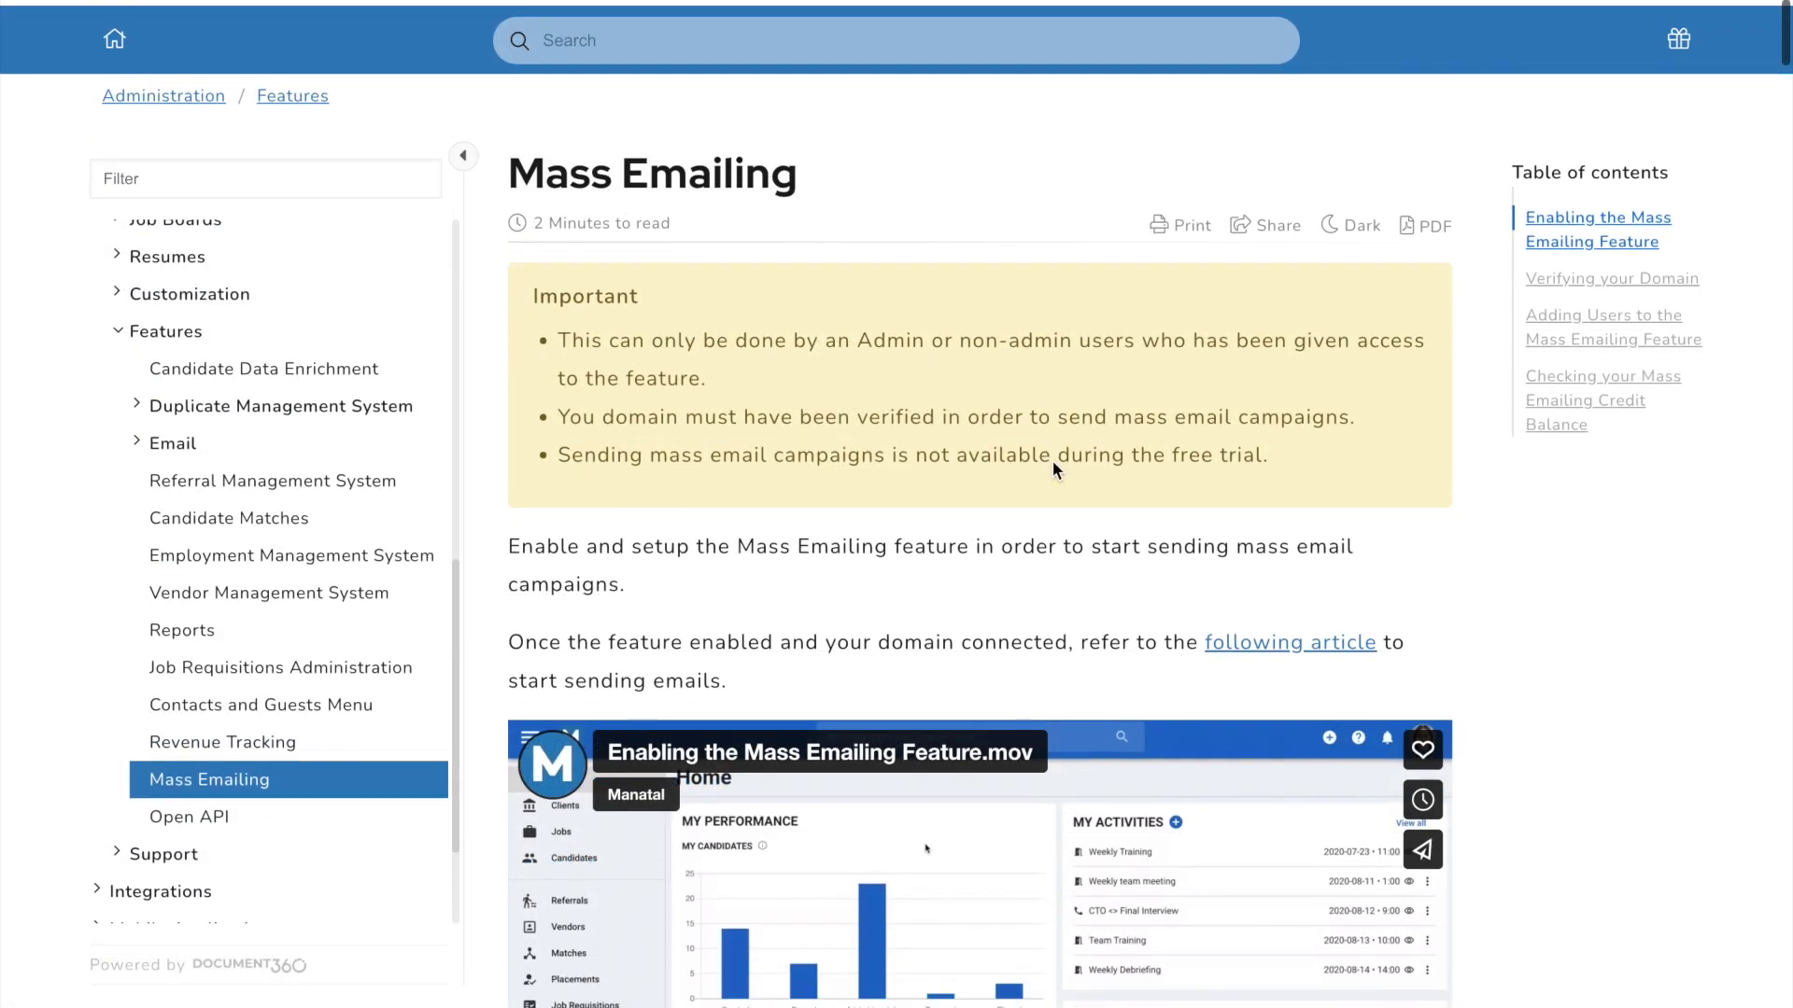
{"action": "scroll", "coordinate": [1052, 460], "scroll_direction": "down", "scroll_amount": 3}
{"action": "scroll", "coordinate": [1052, 460], "scroll_direction": "down", "scroll_amount": 2}
{"action": "scroll", "coordinate": [1053, 460], "scroll_direction": "down", "scroll_amount": 3}
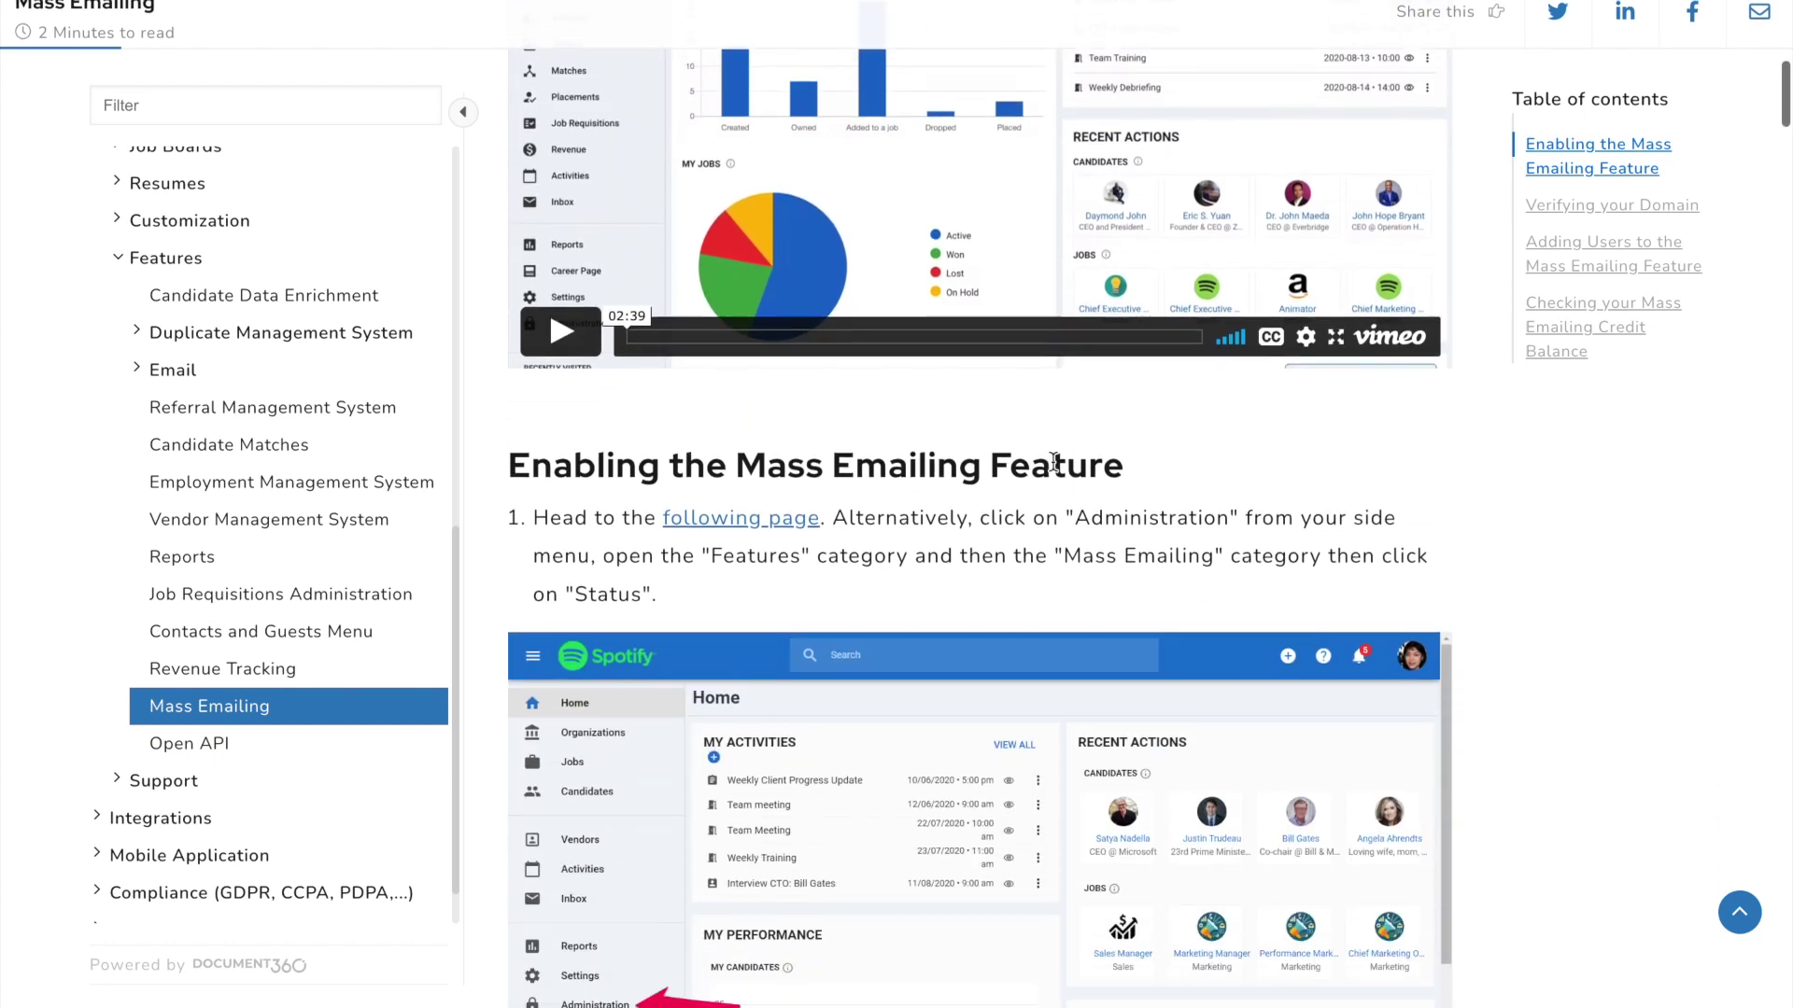
{"action": "scroll", "coordinate": [1051, 460], "scroll_direction": "down", "scroll_amount": 1}
{"action": "scroll", "coordinate": [1052, 460], "scroll_direction": "down", "scroll_amount": 2}
{"action": "scroll", "coordinate": [1053, 461], "scroll_direction": "down", "scroll_amount": 2}
{"action": "scroll", "coordinate": [1053, 462], "scroll_direction": "down", "scroll_amount": 2}
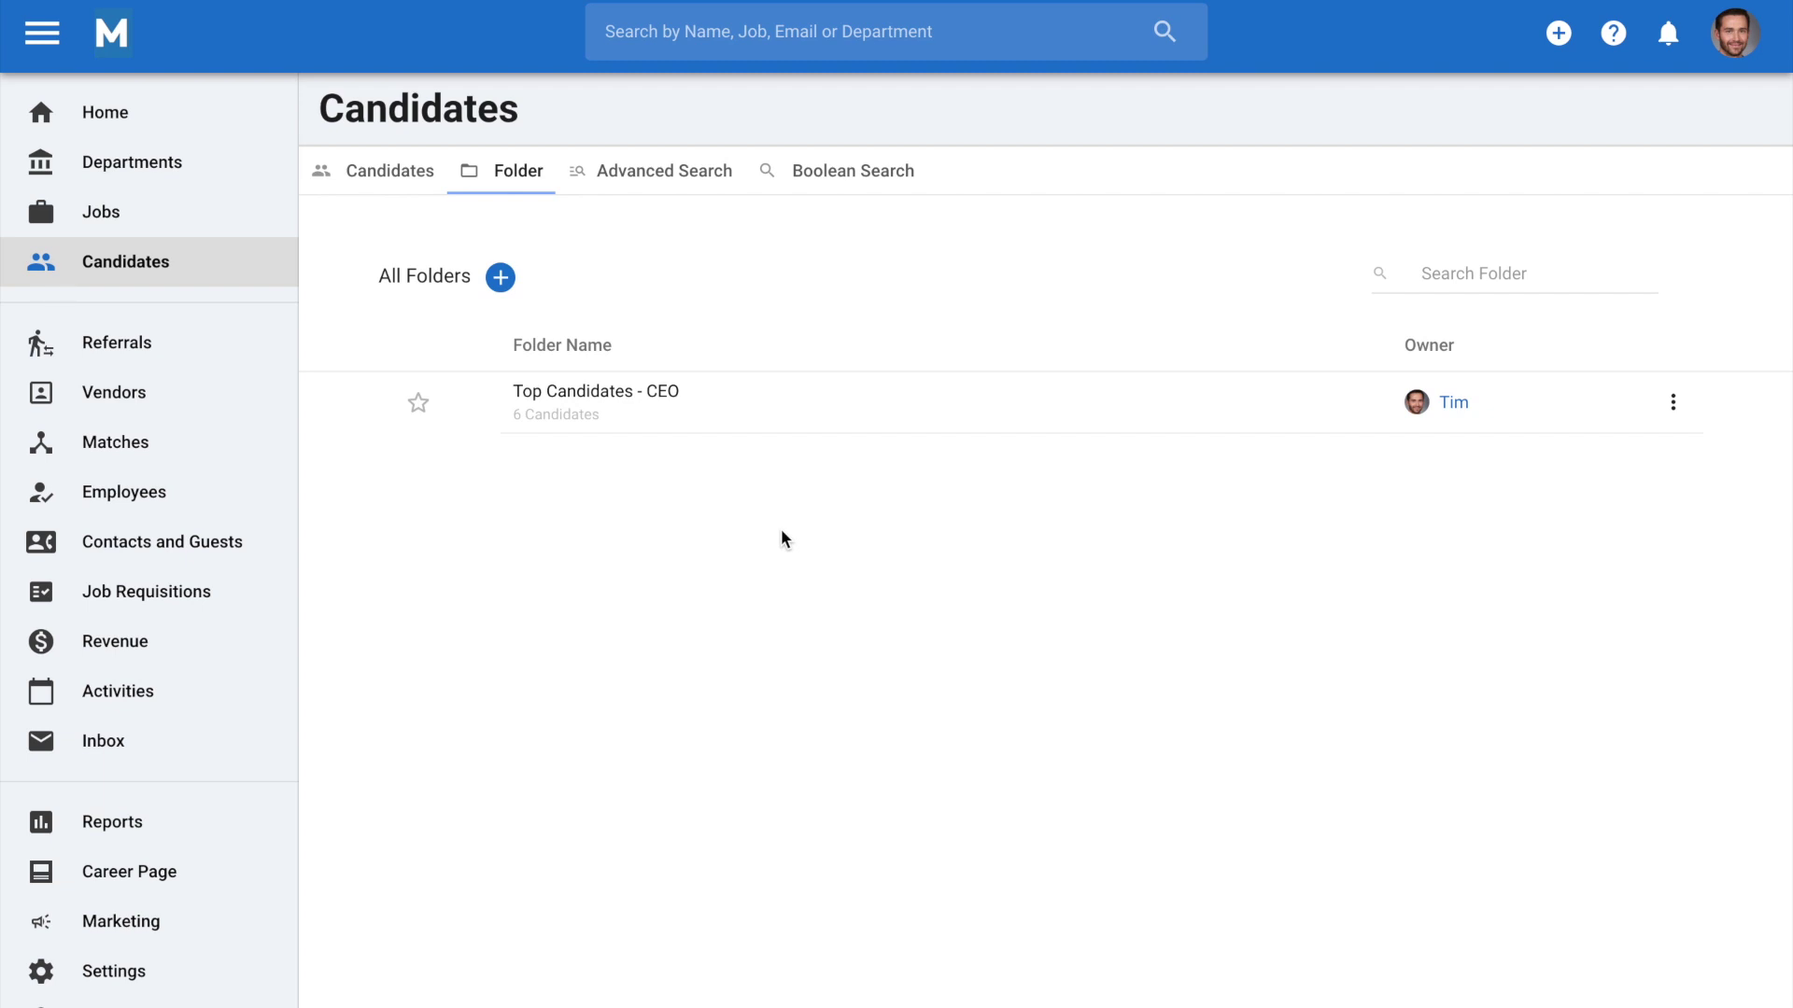
Select all six candidates in the Top Candidates - CEO folder and bring up their bulk actions
{"action": "left_click", "coordinate": [632, 406]}
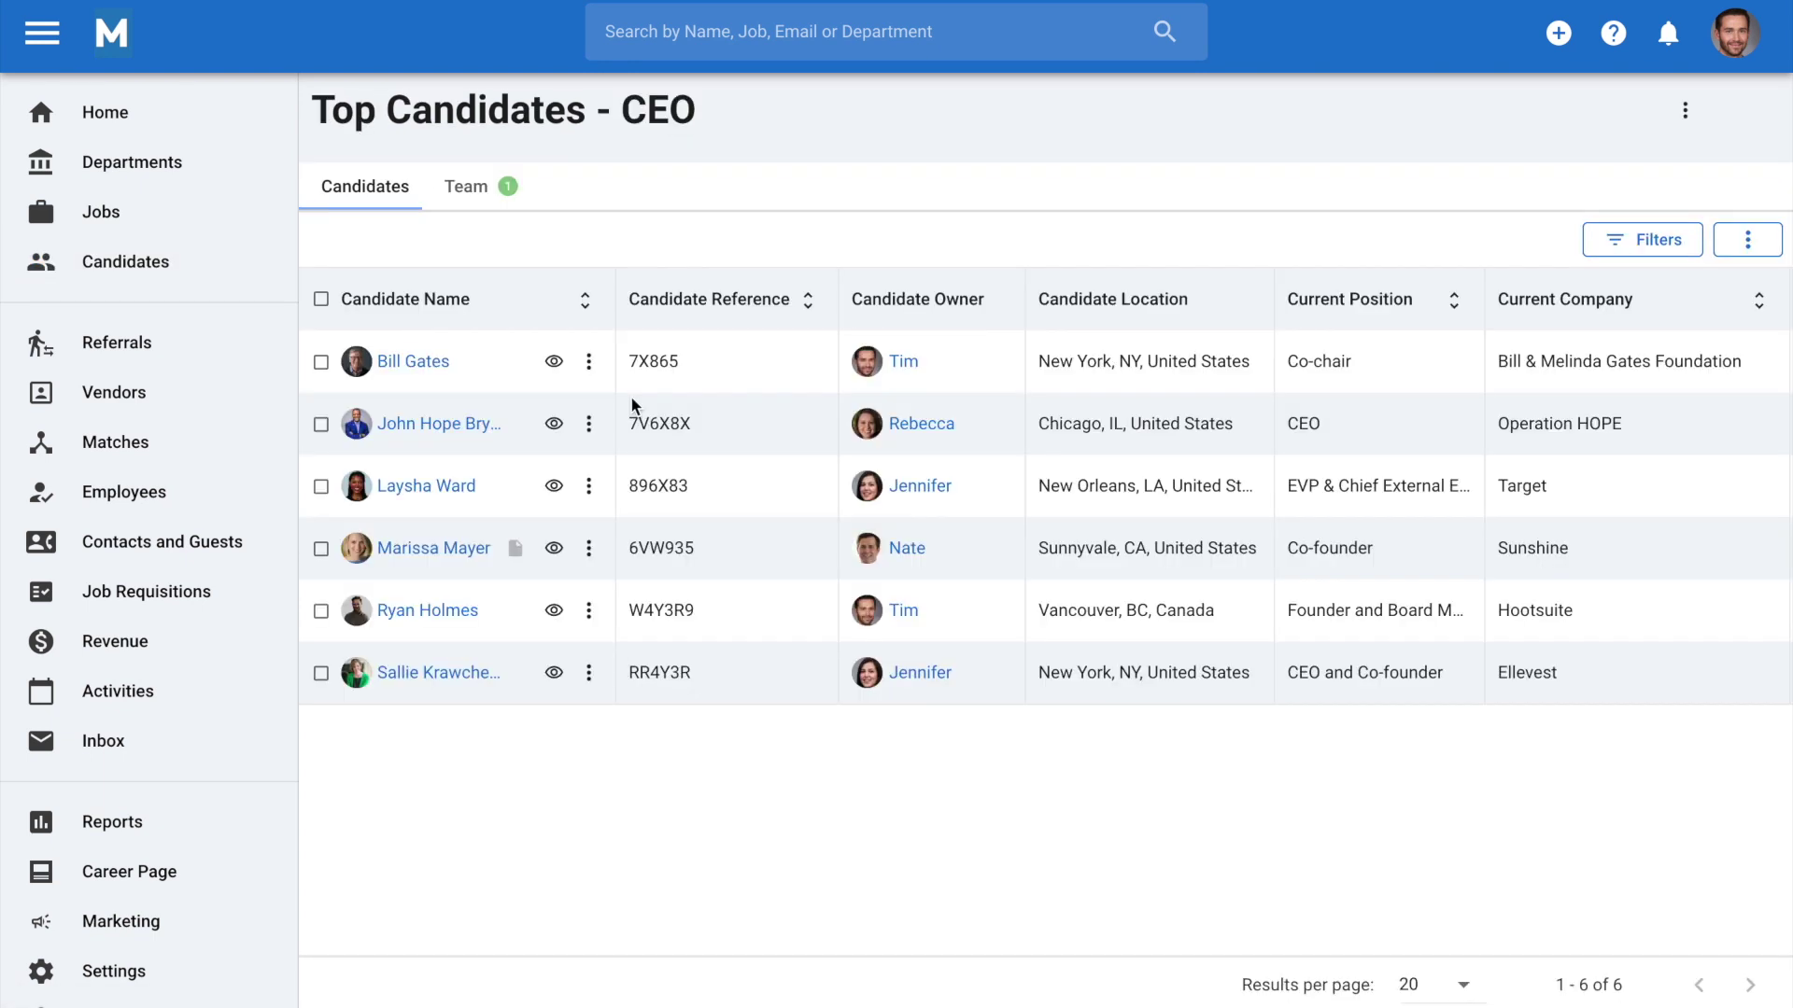
{"action": "left_click", "coordinate": [321, 299]}
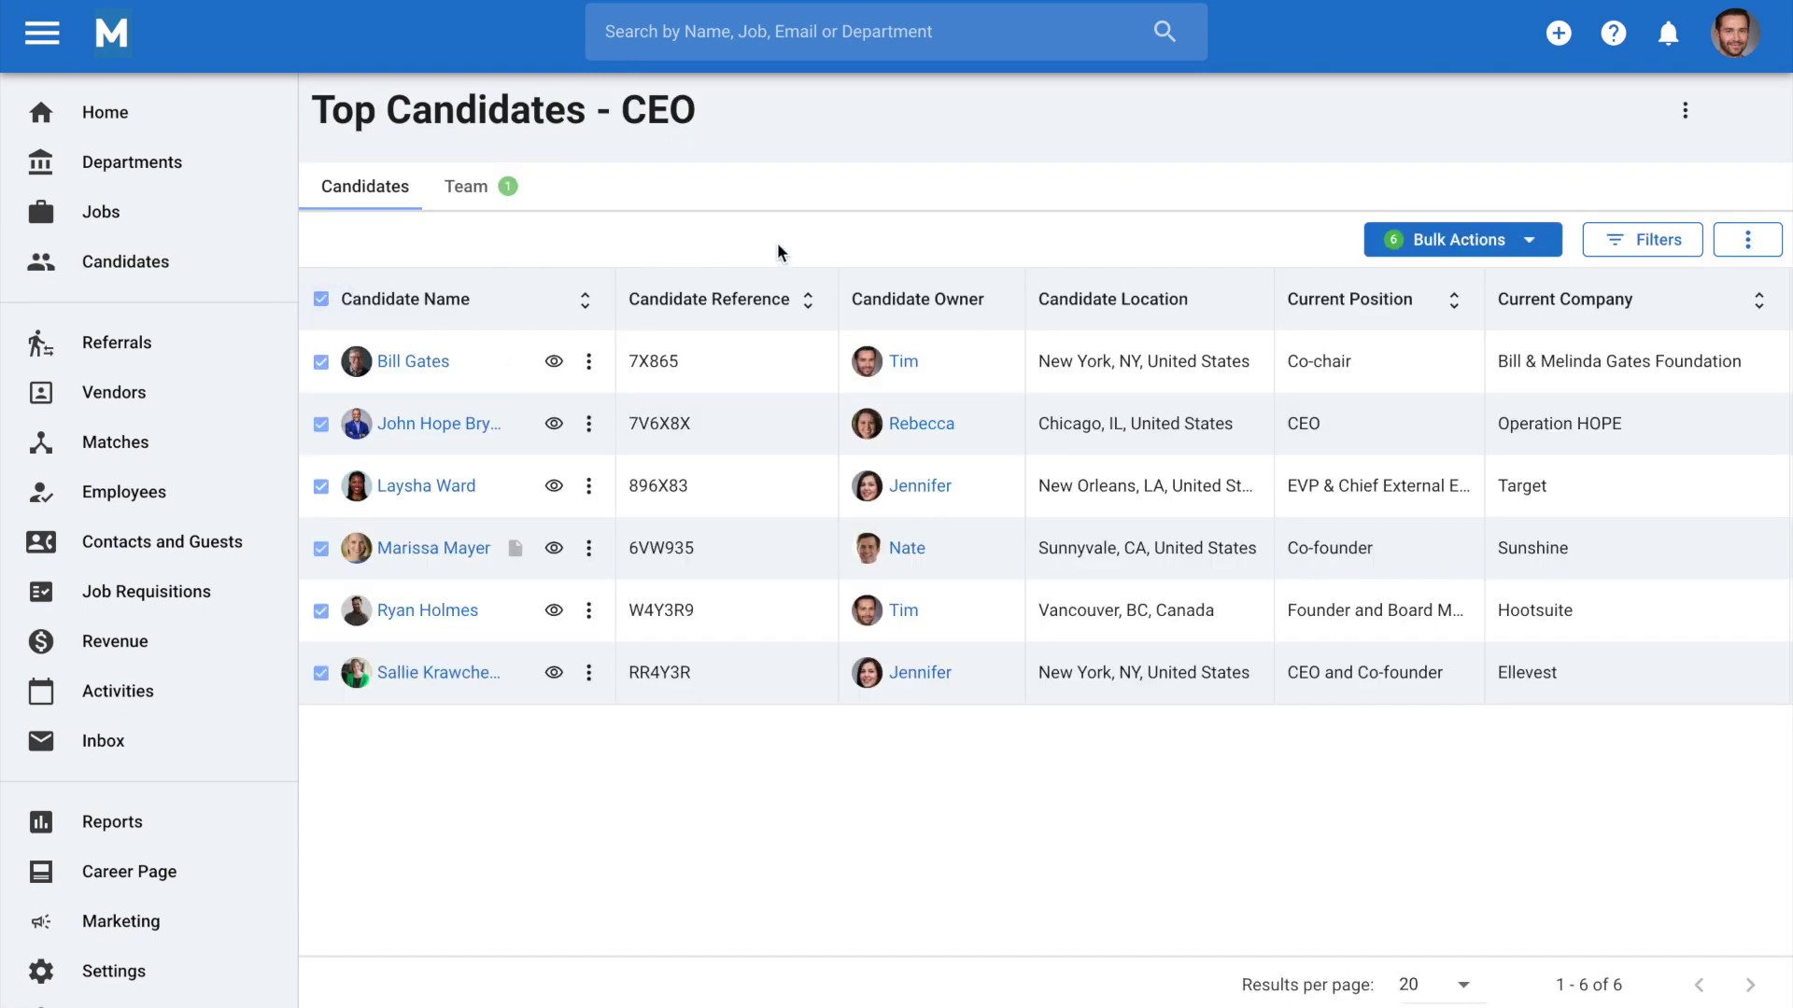
{"action": "left_click", "coordinate": [1450, 243]}
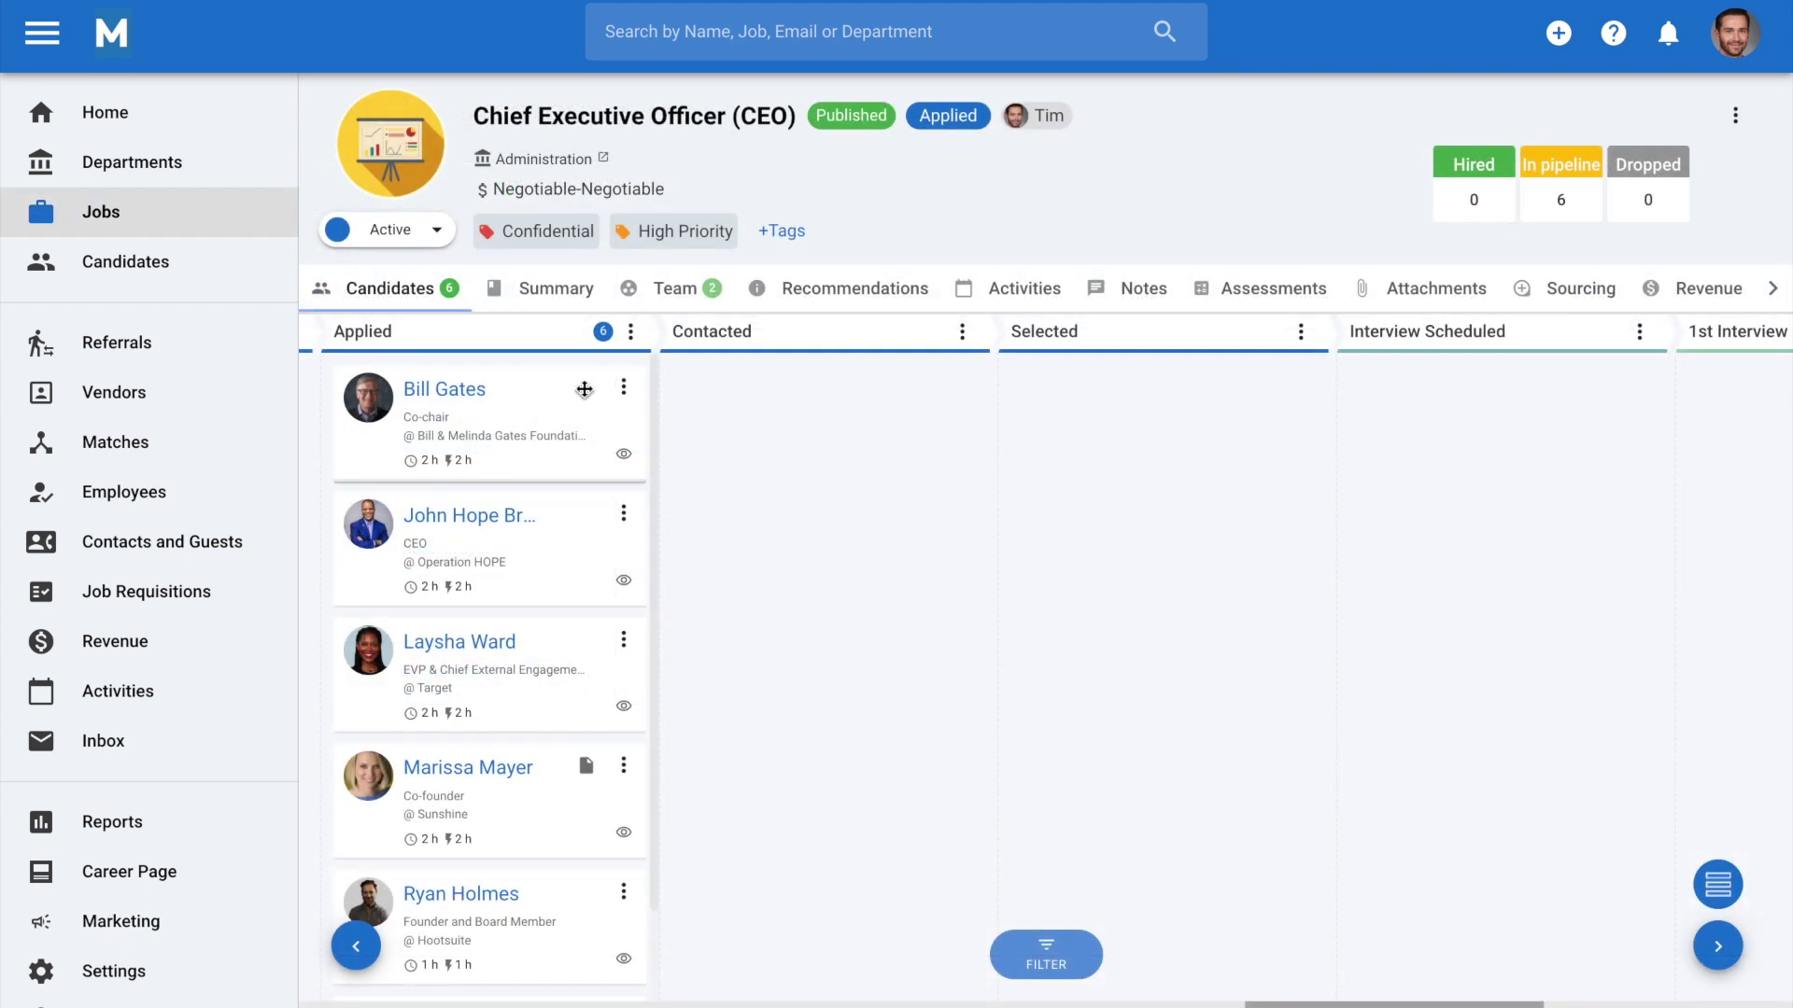
Select the six Applied-stage candidates on the CEO pipeline and start a mass email to them
{"action": "left_click", "coordinate": [585, 389]}
{"action": "left_click", "coordinate": [565, 521]}
{"action": "left_click", "coordinate": [564, 649]}
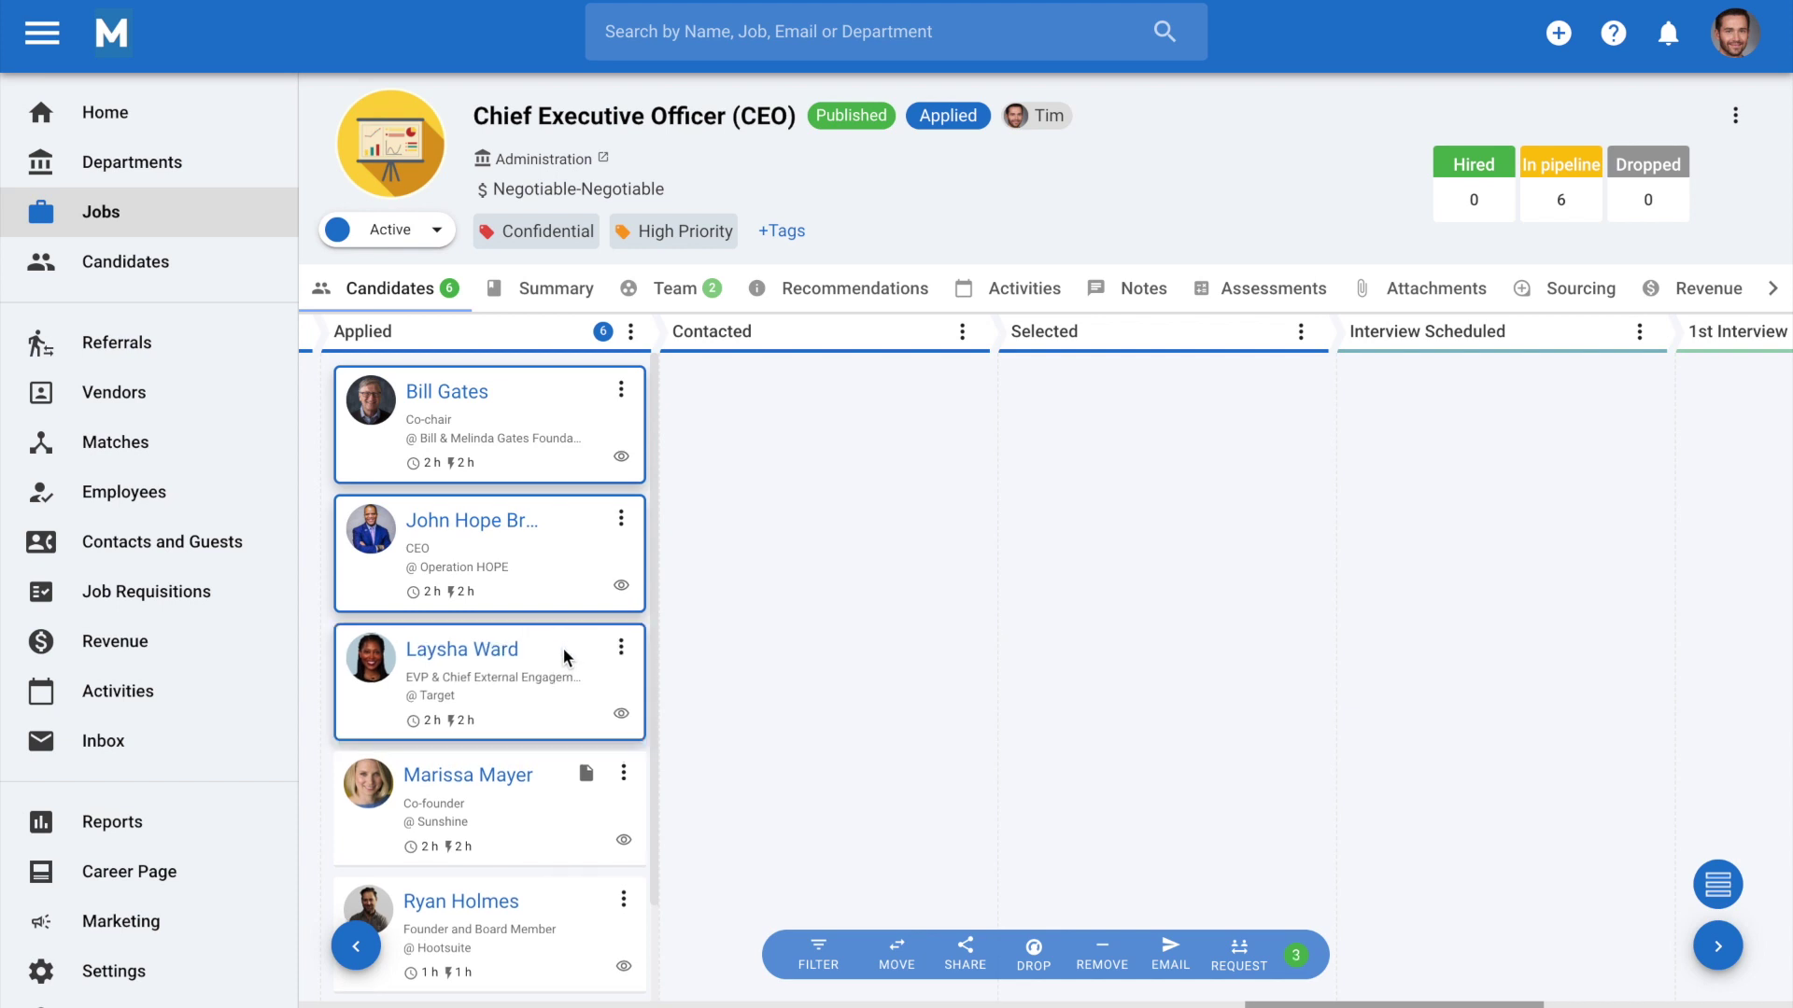
{"action": "left_click", "coordinate": [550, 796]}
{"action": "scroll", "coordinate": [551, 798], "scroll_direction": "down", "scroll_amount": 1}
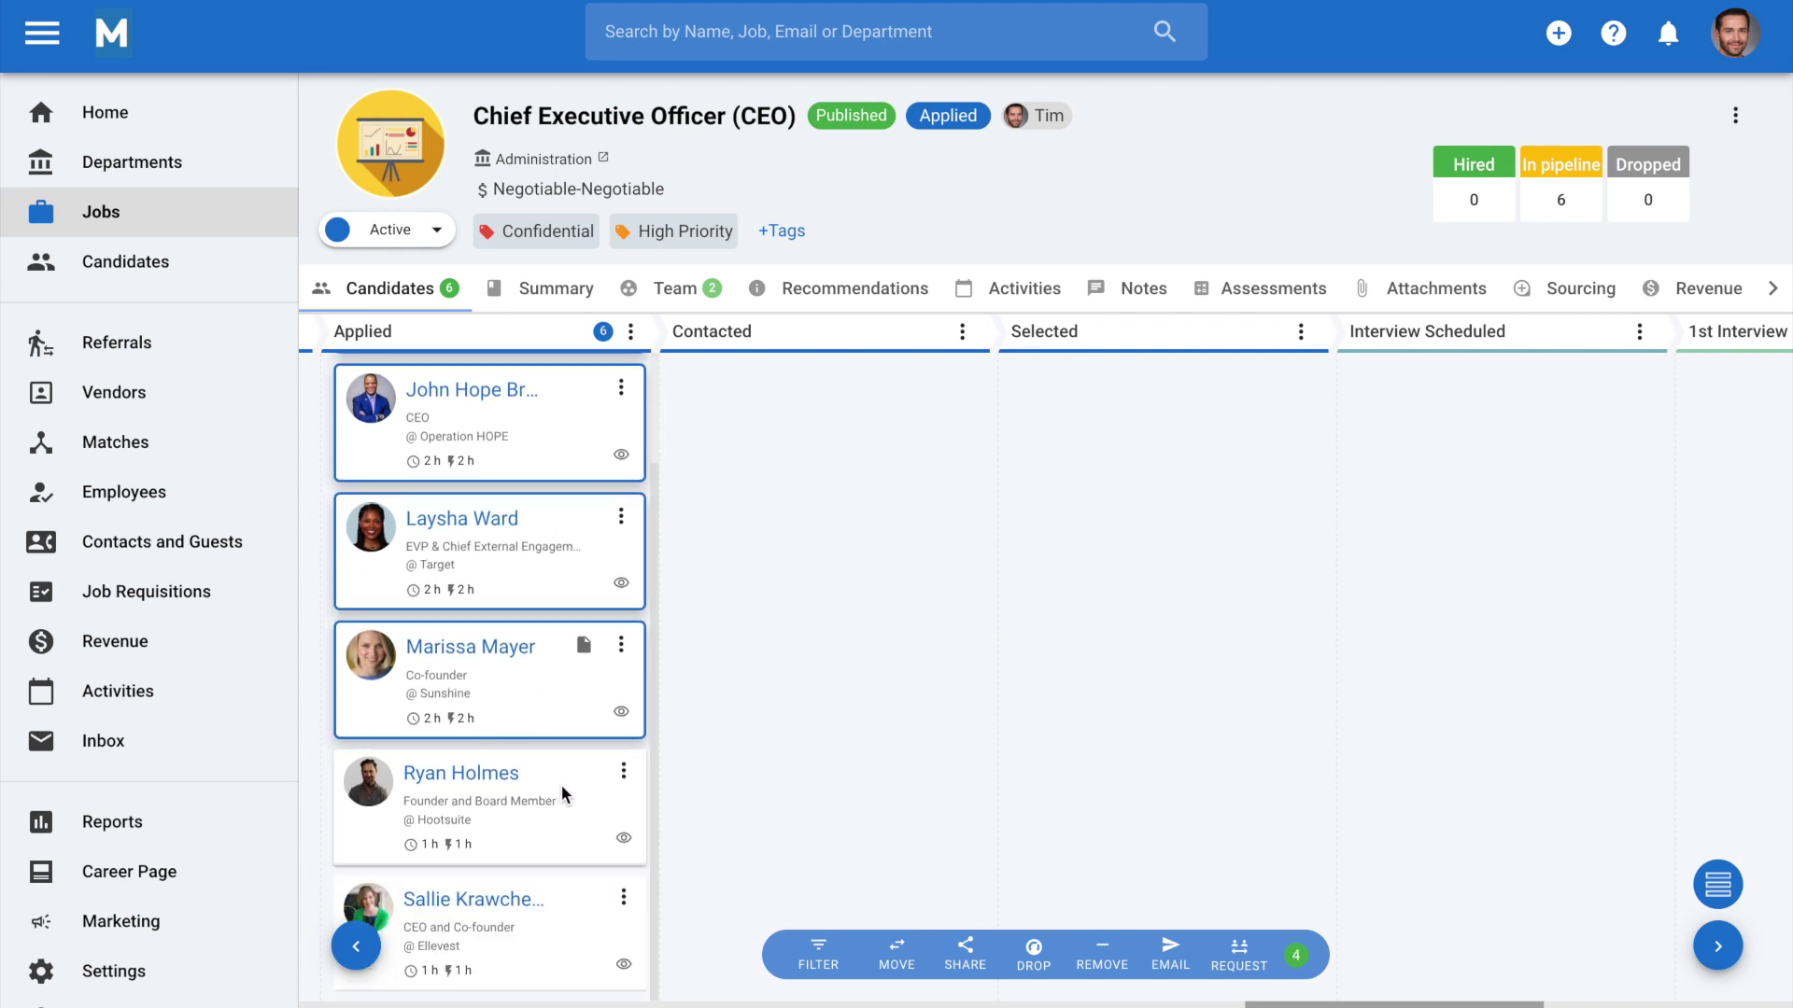
{"action": "left_click", "coordinate": [561, 789]}
{"action": "left_click", "coordinate": [580, 910]}
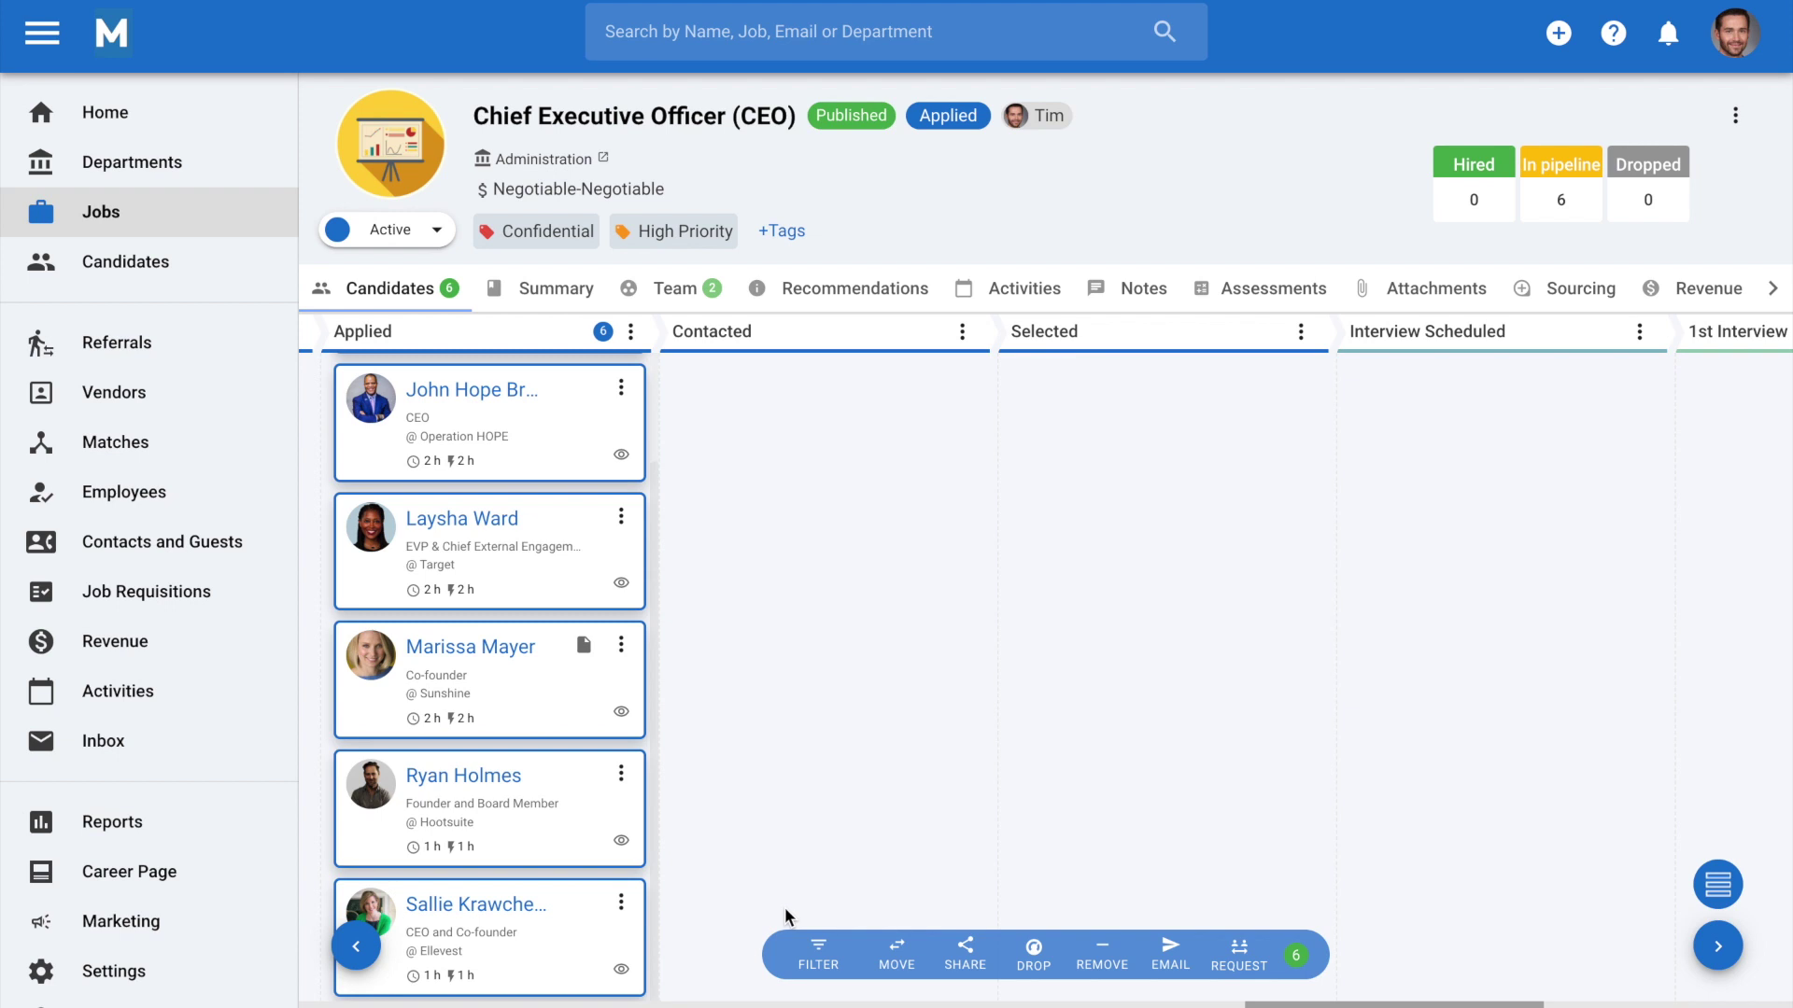
{"action": "left_click", "coordinate": [1172, 958]}
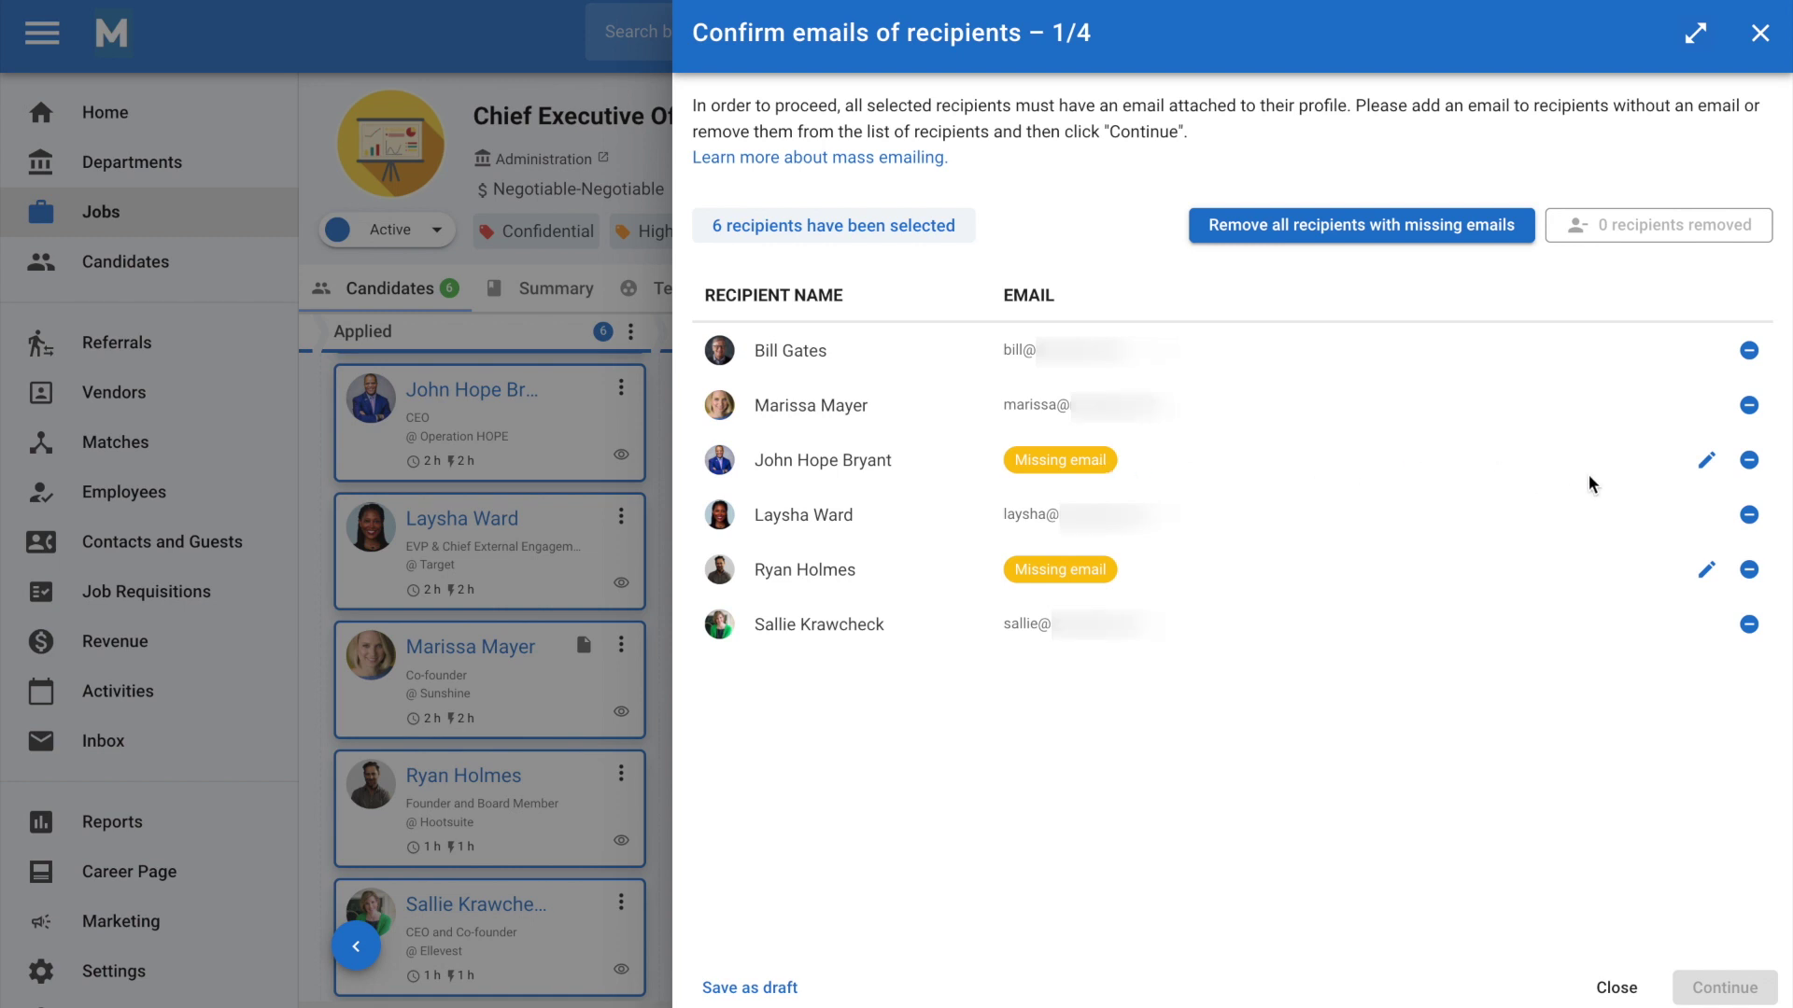
Drop the two recipients flagged Missing email and continue to the opt-in consent check
{"action": "left_click", "coordinate": [1704, 462]}
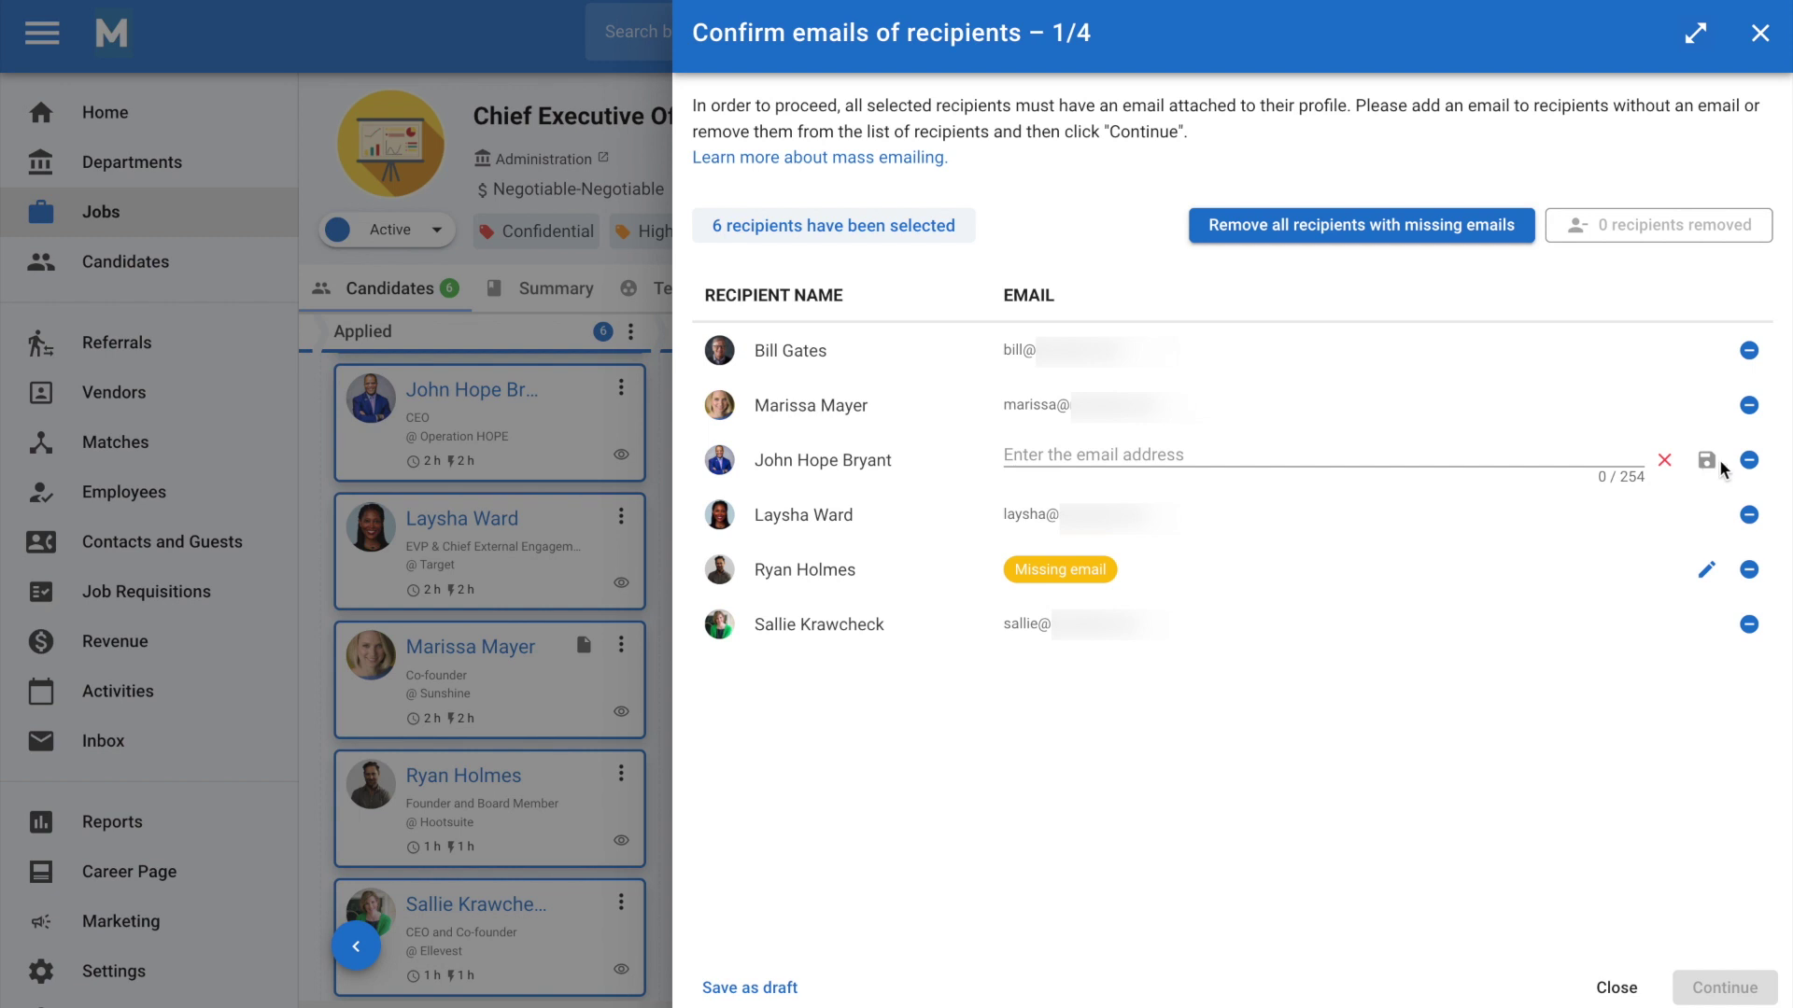
{"action": "left_click", "coordinate": [1748, 462]}
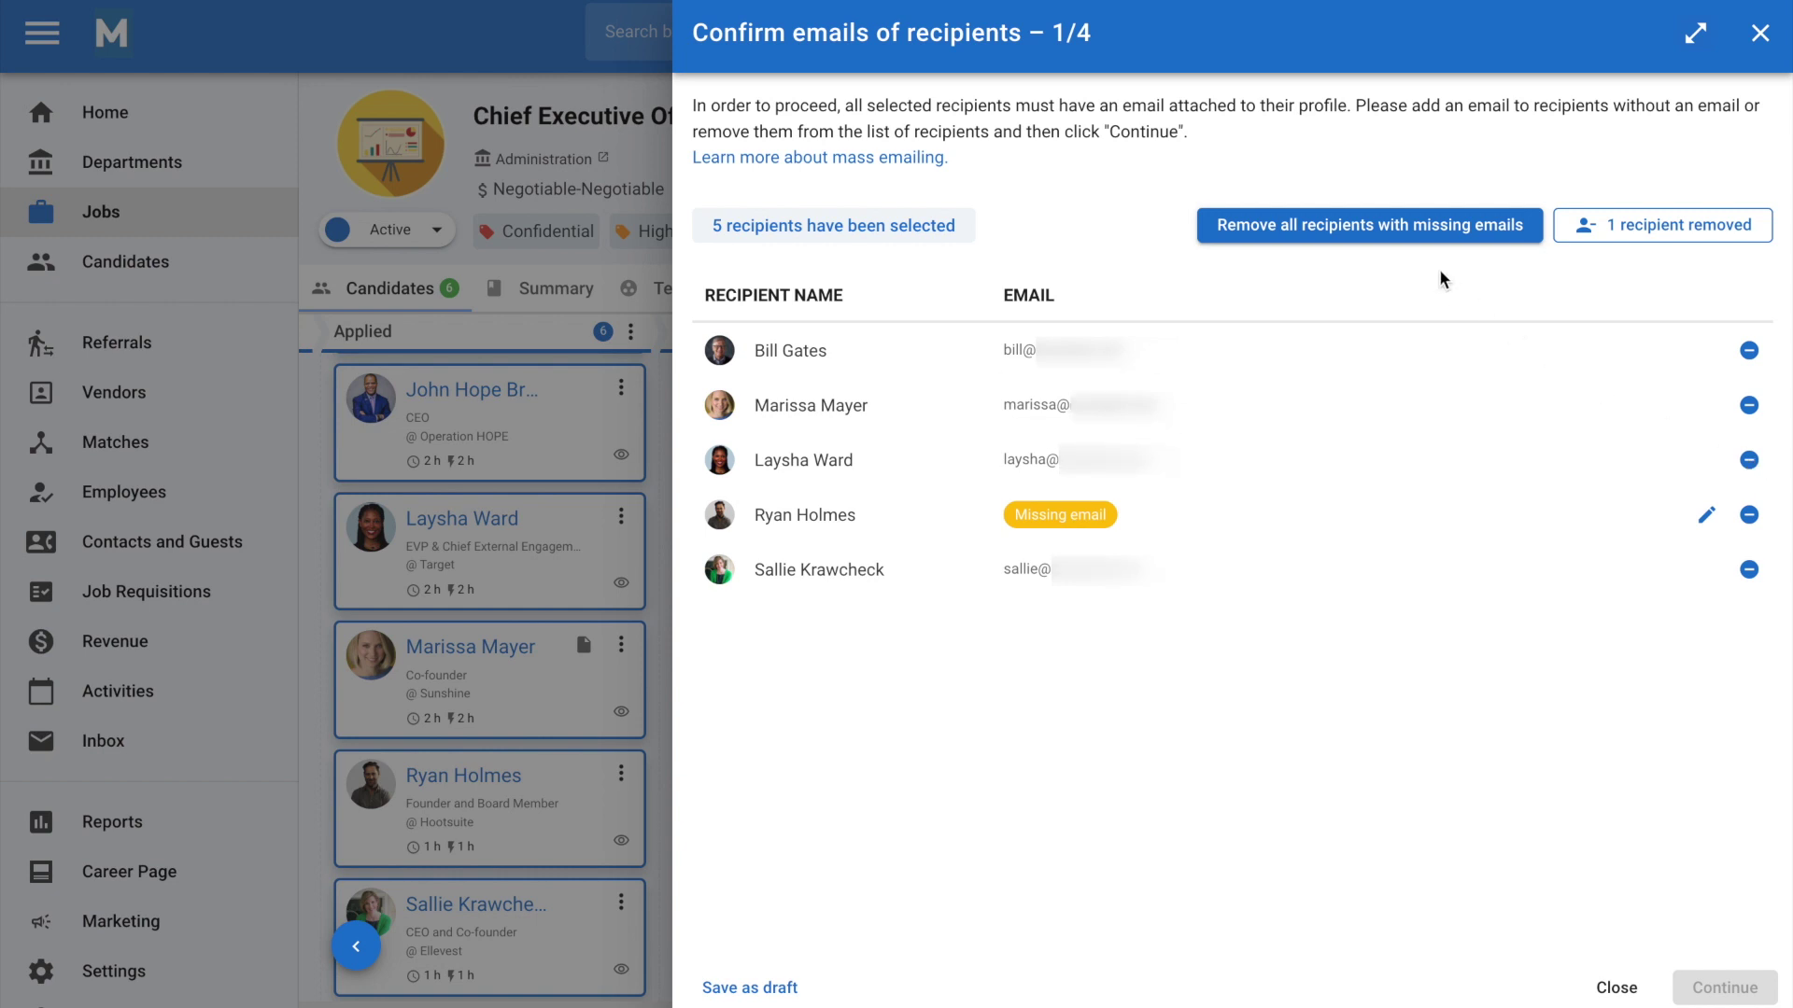
{"action": "left_click", "coordinate": [1365, 232]}
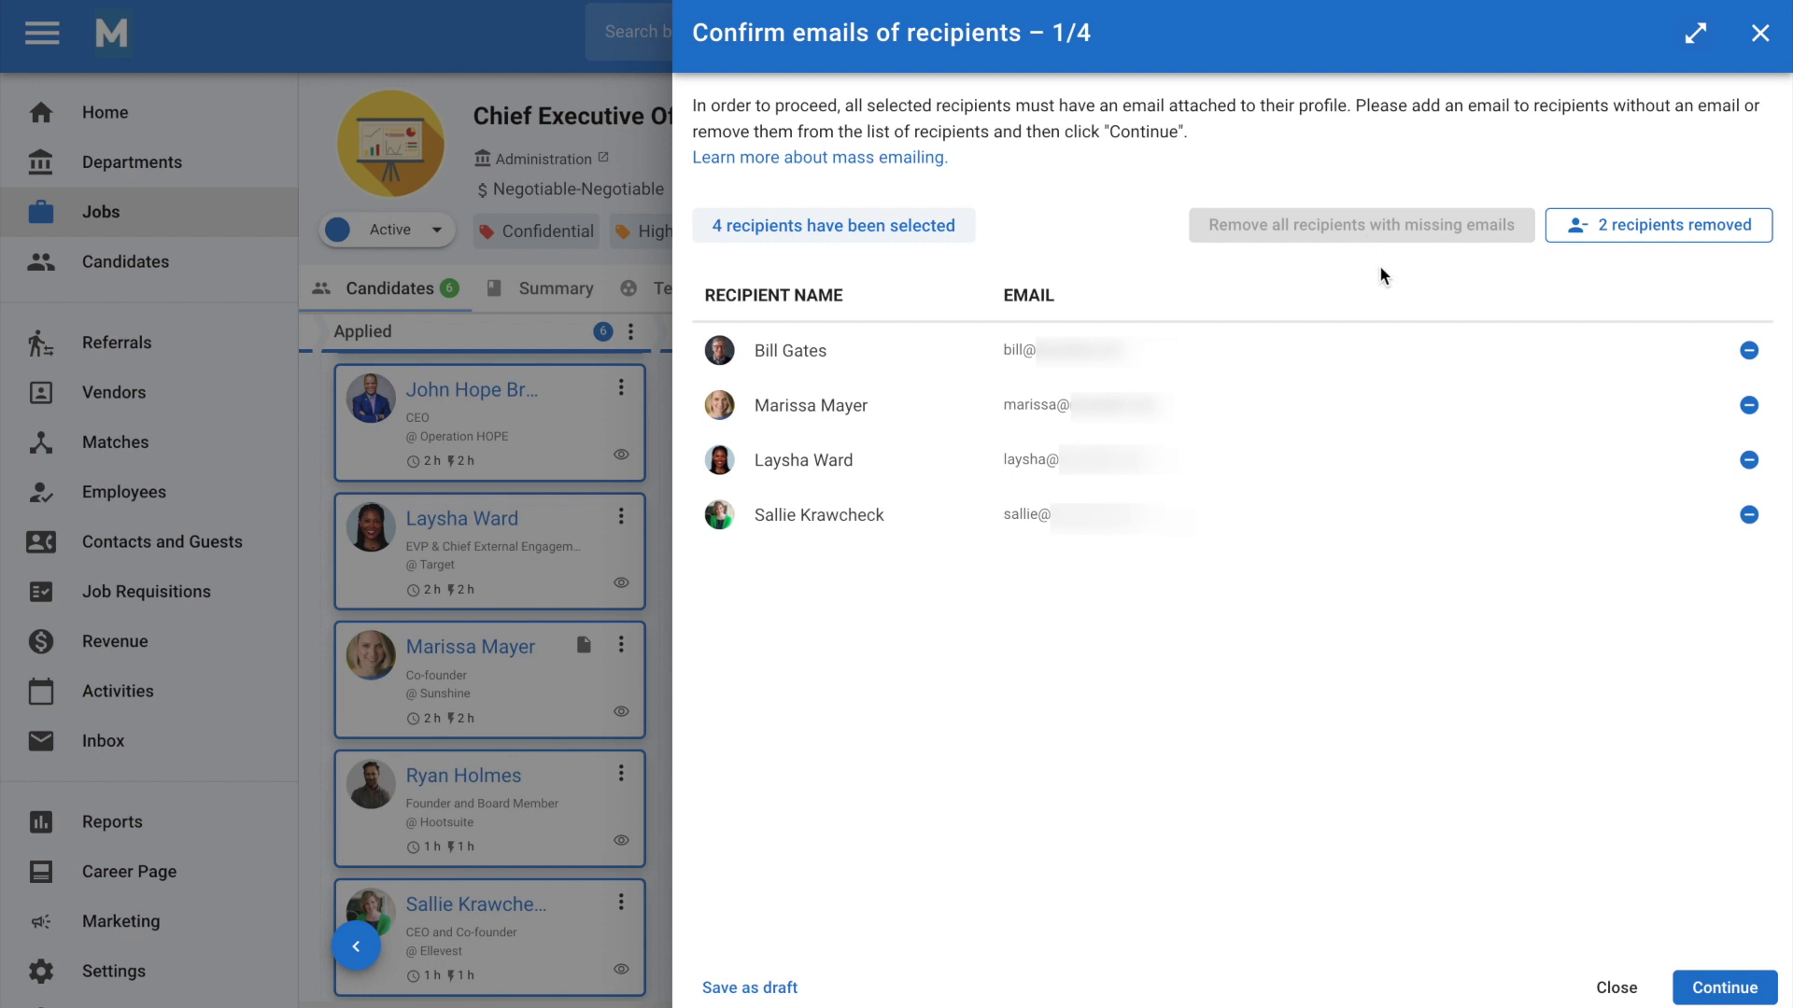
{"action": "left_click", "coordinate": [1723, 988]}
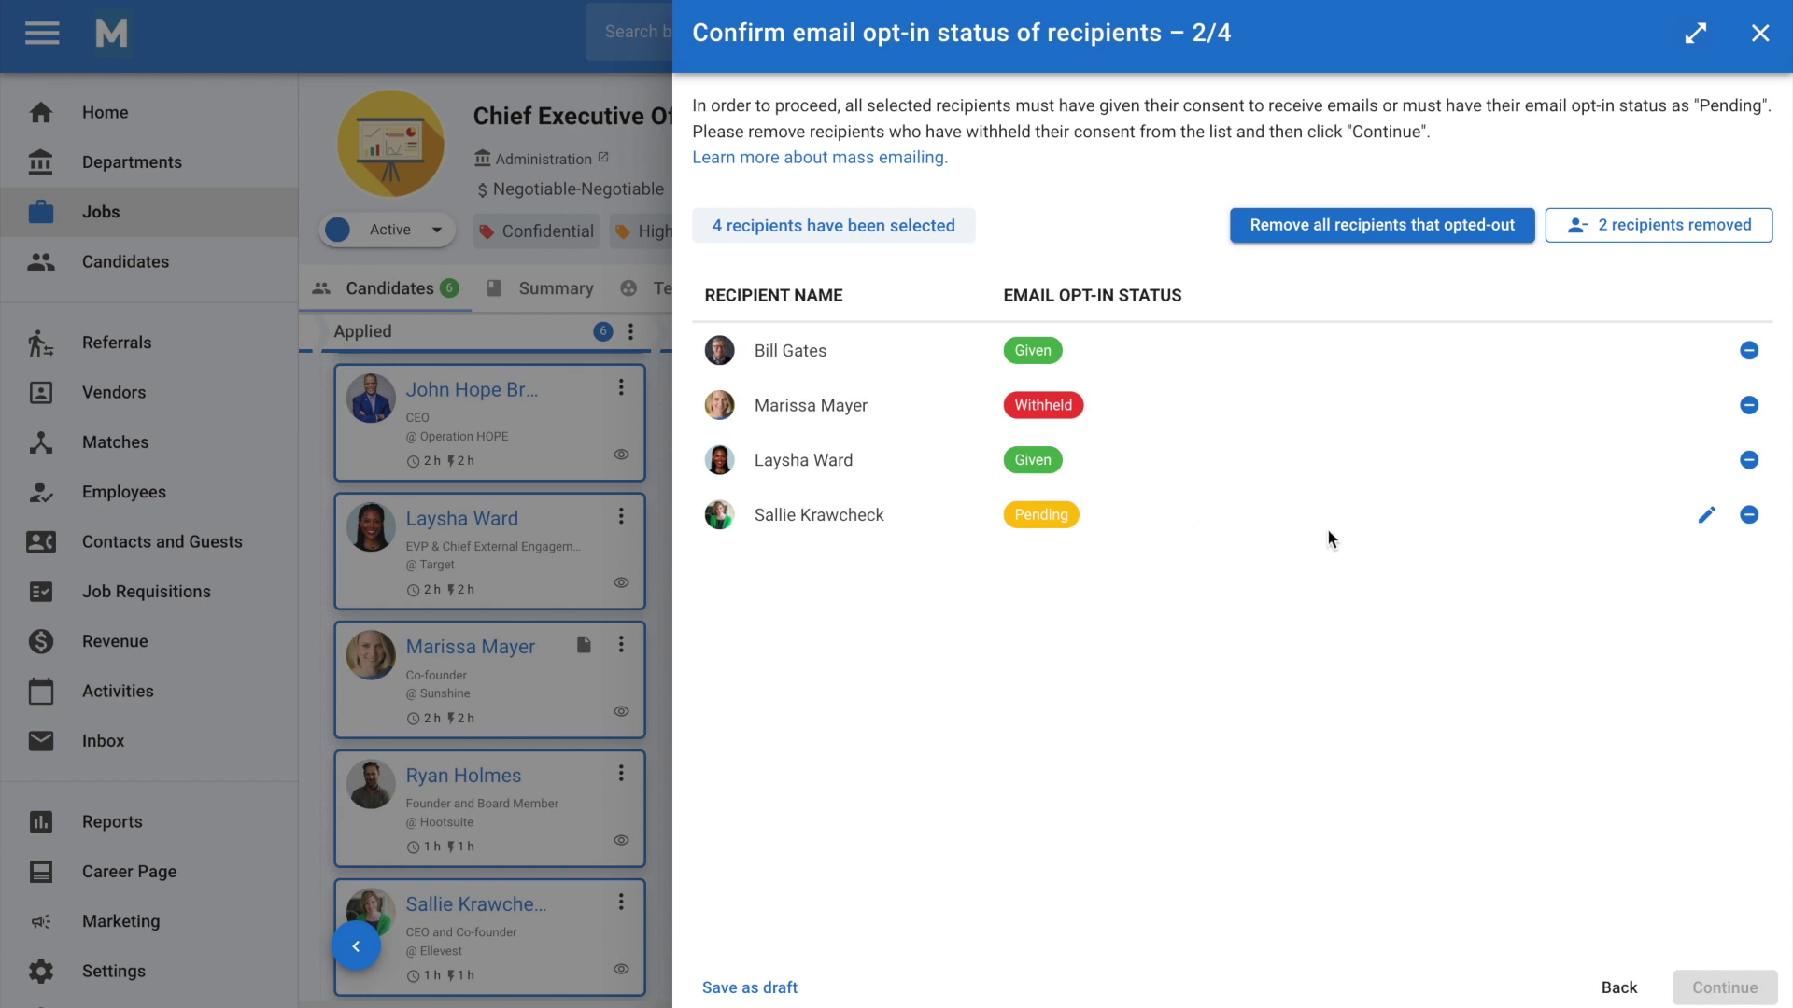
Keep the Pending recipient's status, remove the Withheld-consent recipient, and continue with three recipients
{"action": "left_click", "coordinate": [1710, 518]}
{"action": "left_click", "coordinate": [1621, 519]}
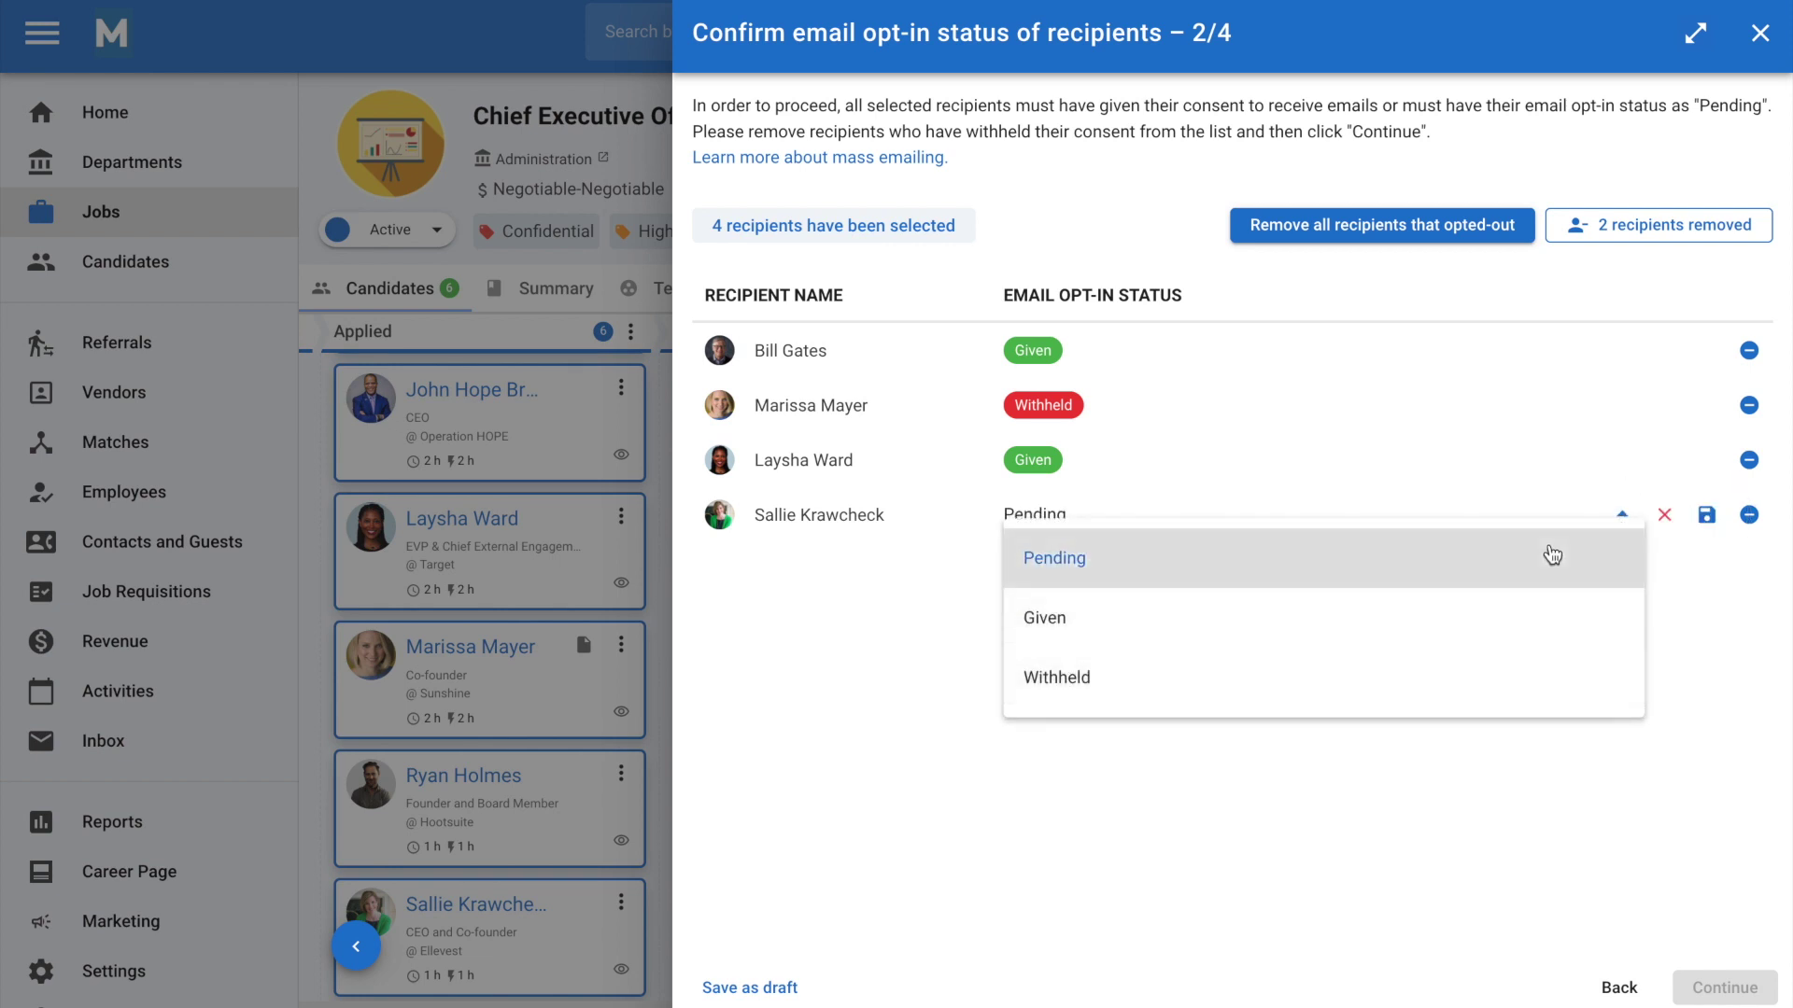
{"action": "left_click", "coordinate": [1706, 519]}
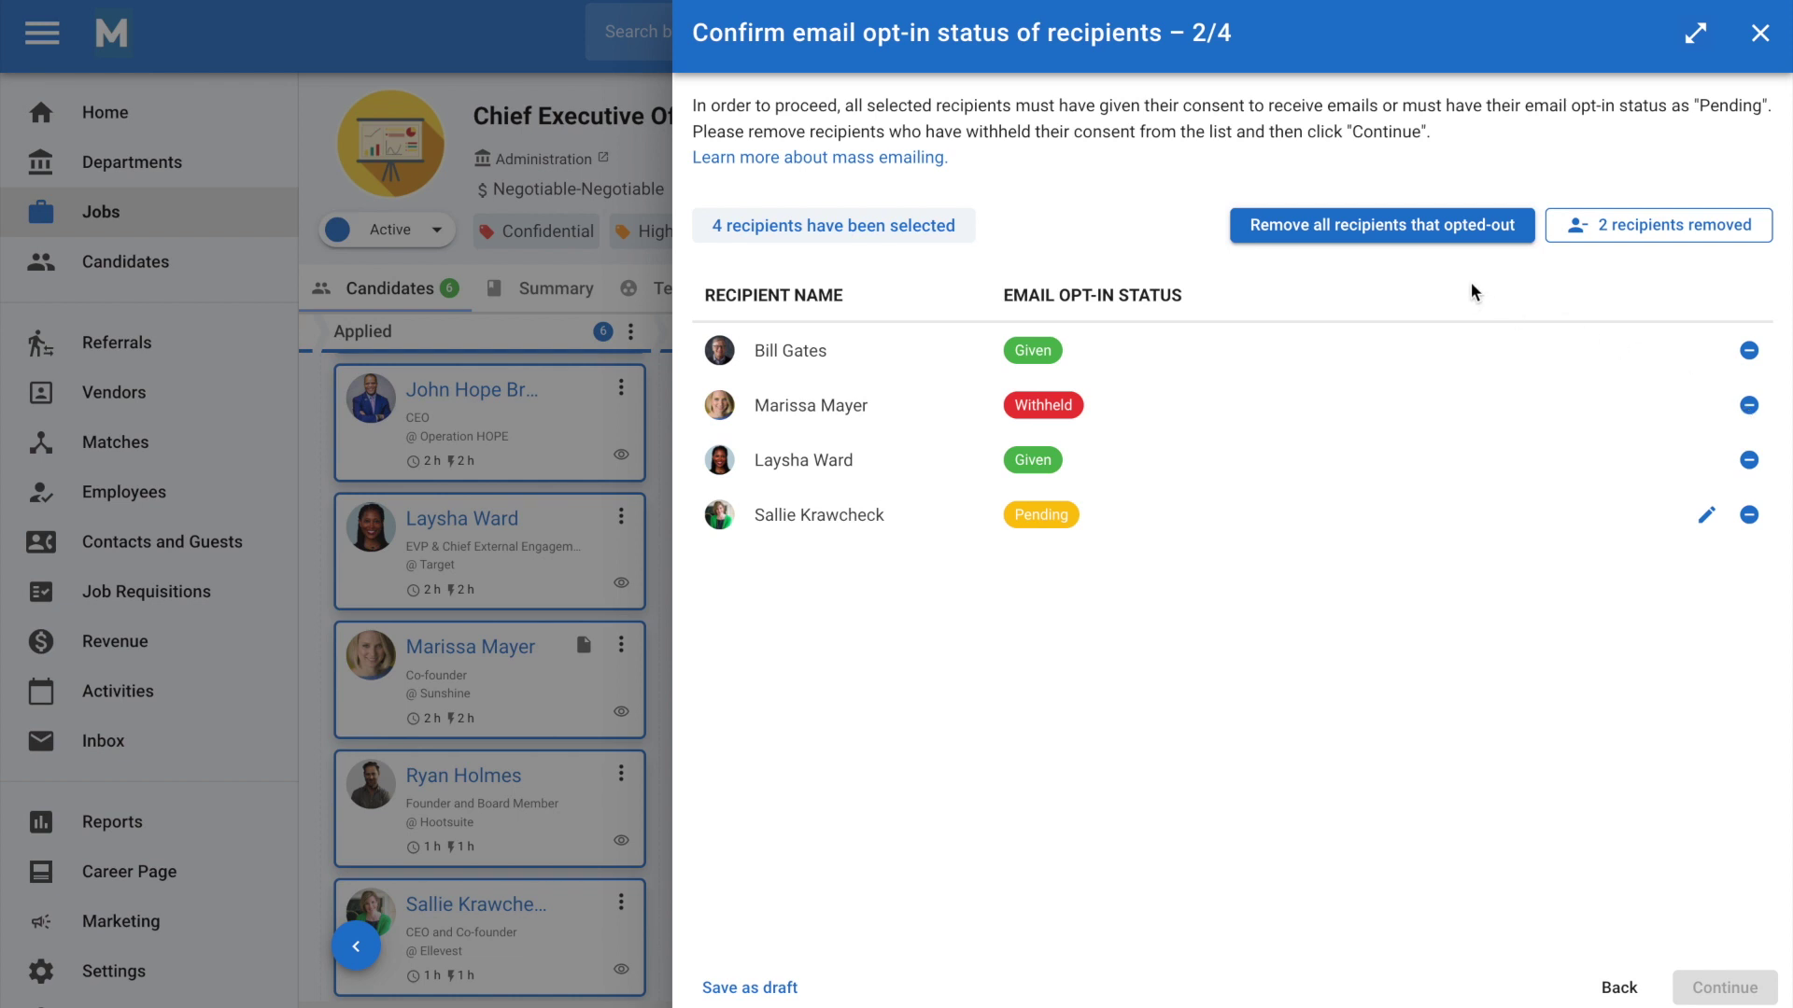
{"action": "left_click", "coordinate": [1366, 235]}
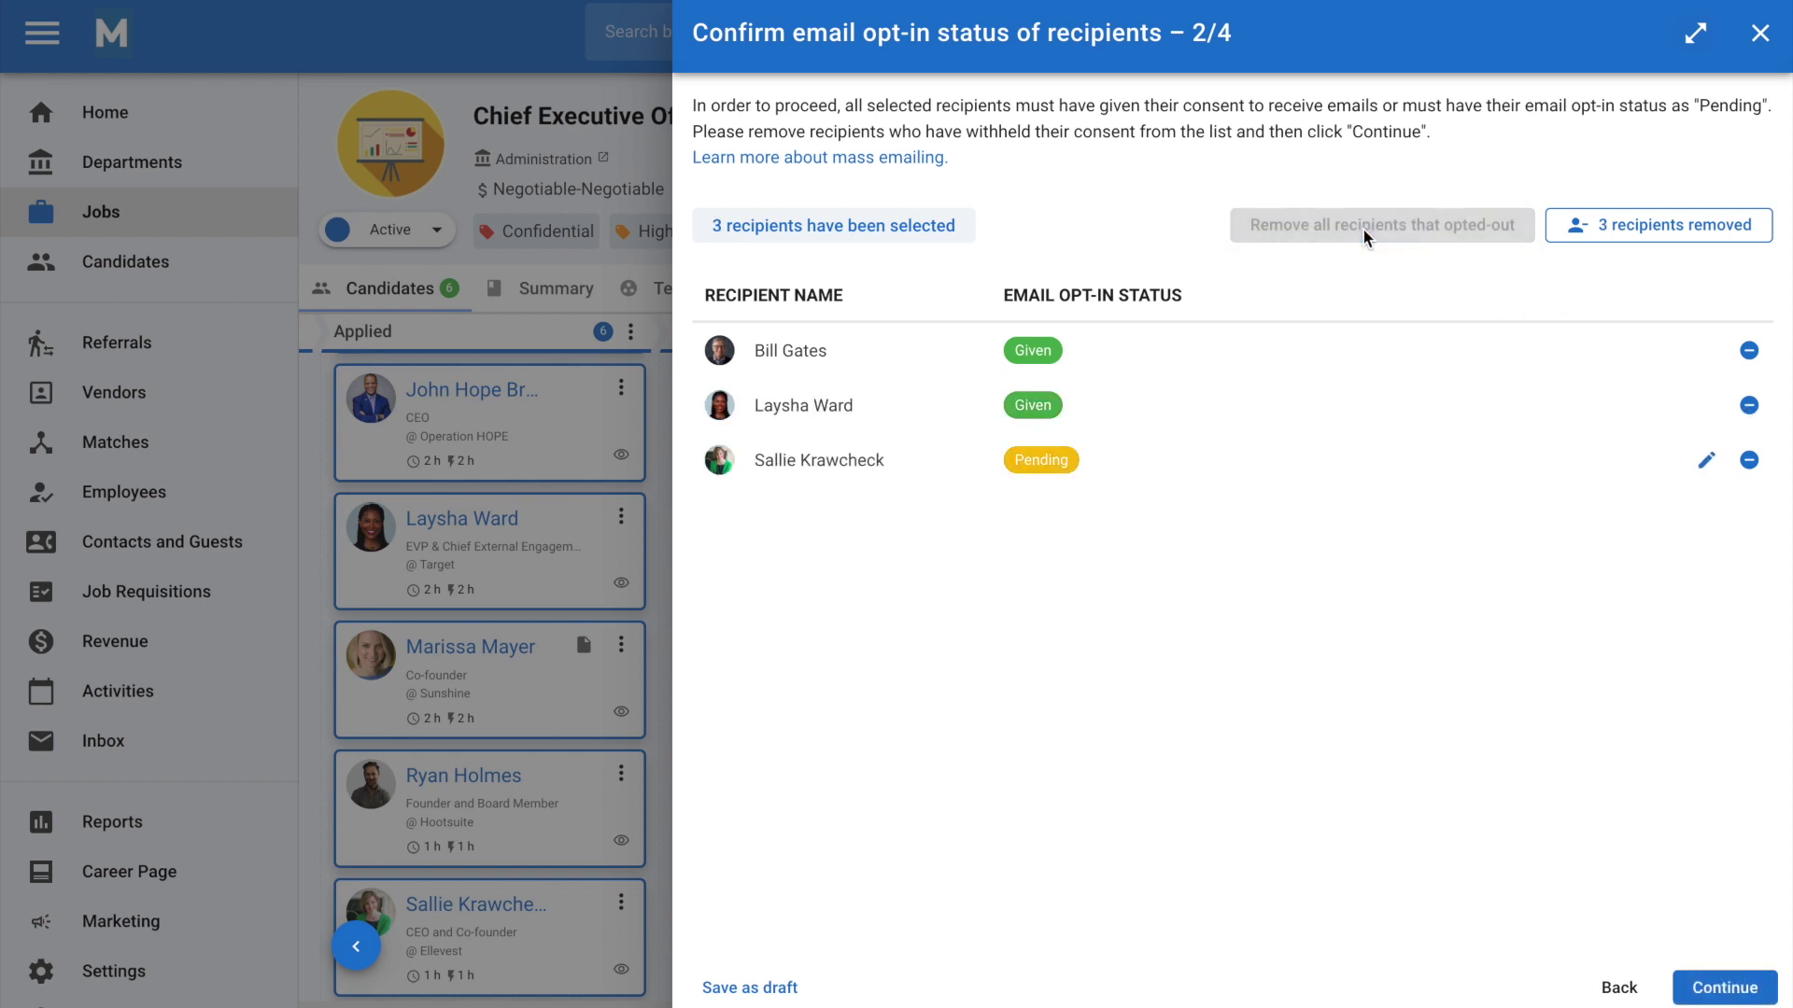
{"action": "left_click", "coordinate": [1711, 988]}
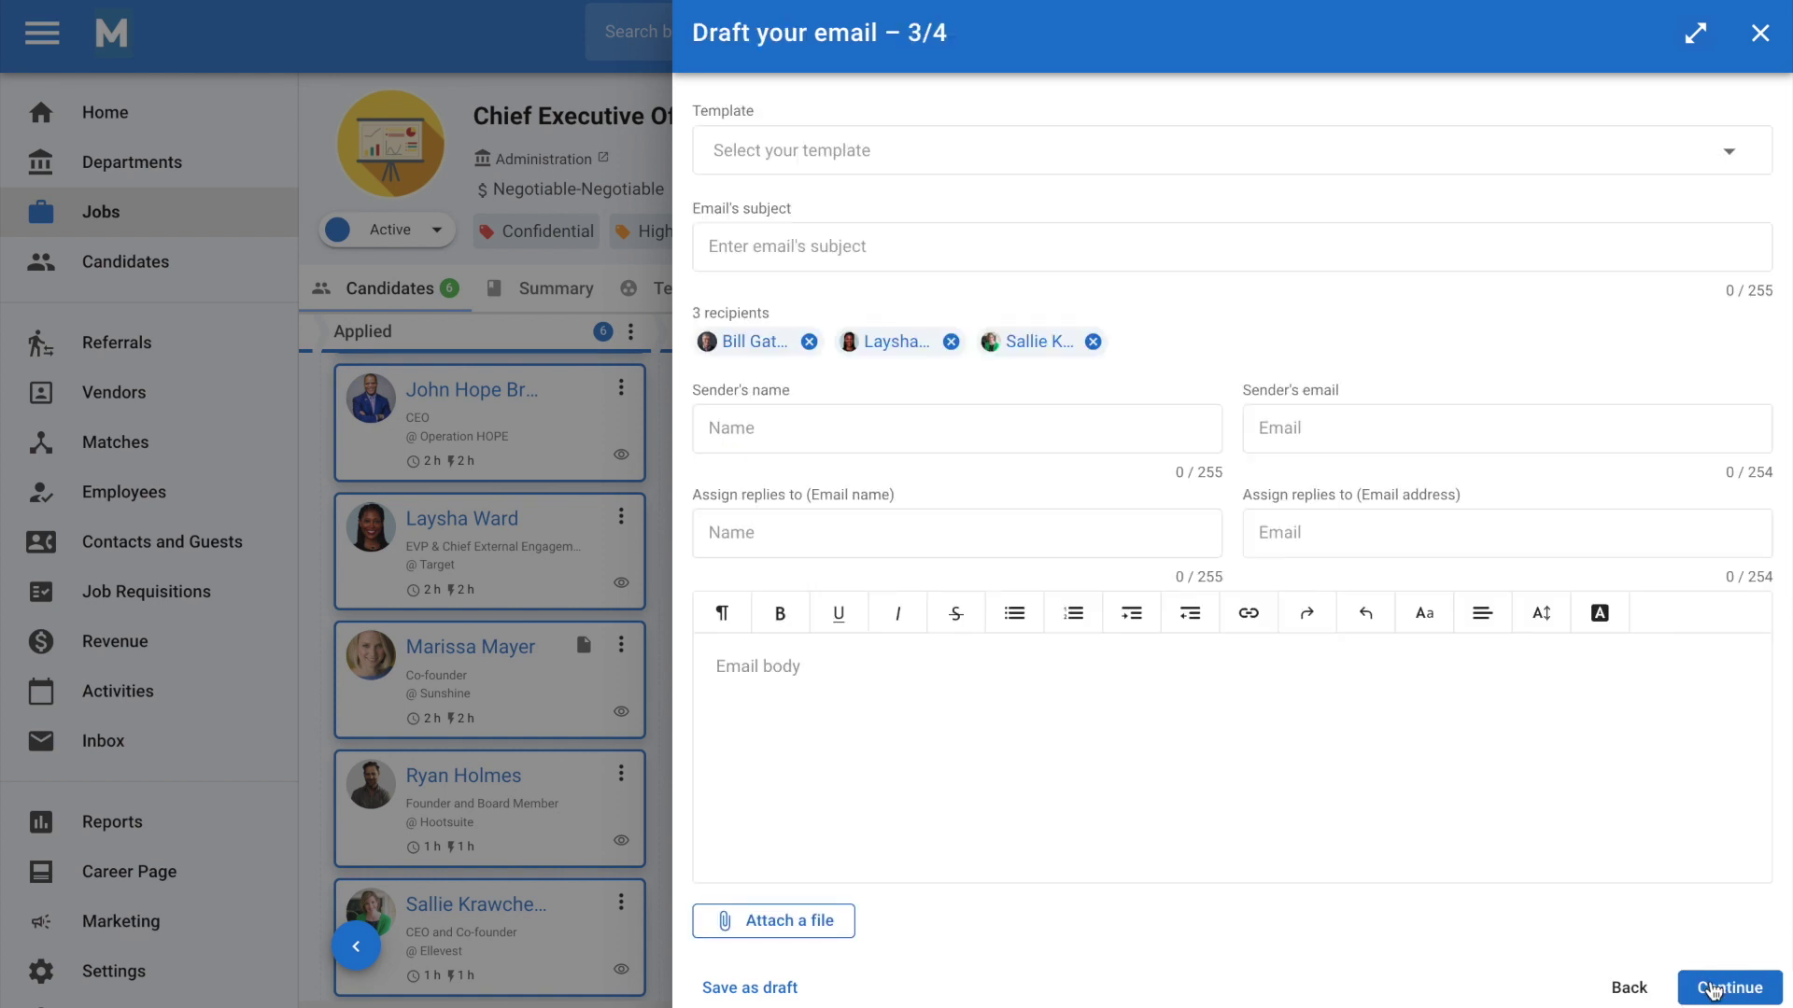
Use the Invitation to interview template and fill in the sender's name and email address
{"action": "left_click", "coordinate": [1027, 154]}
{"action": "left_click", "coordinate": [877, 454]}
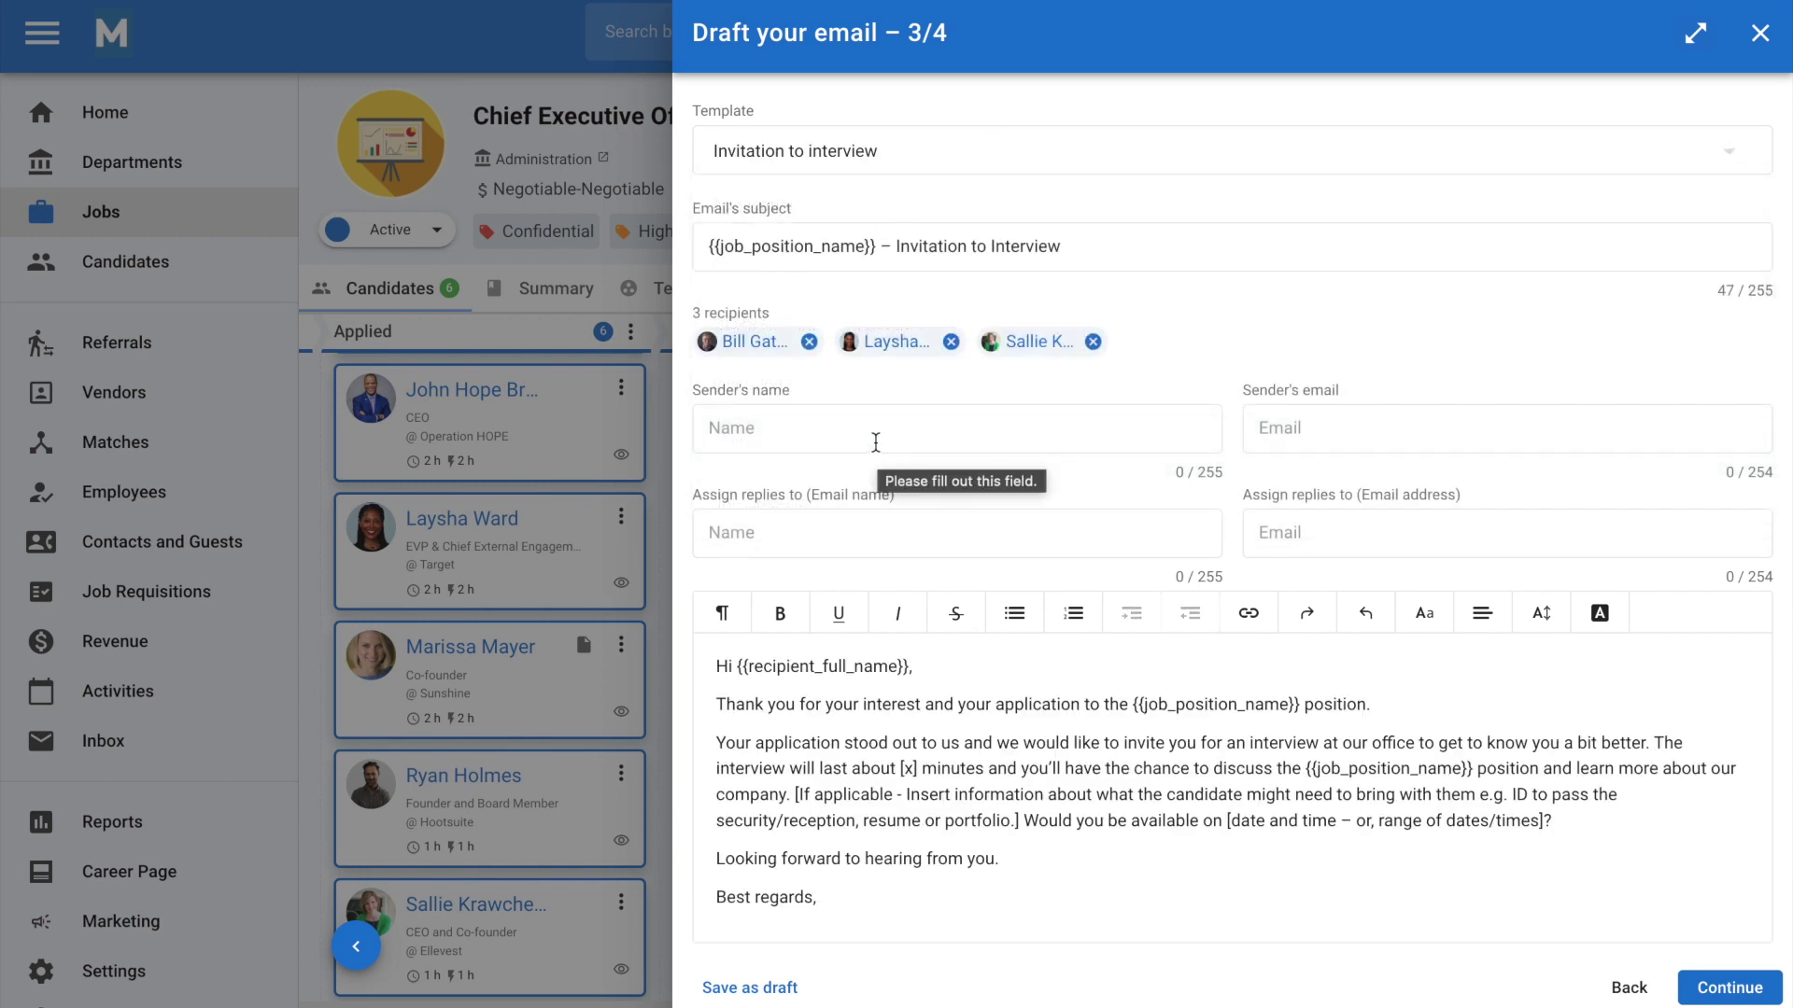
{"action": "left_click", "coordinate": [879, 446]}
{"action": "type", "text": "Tho"}
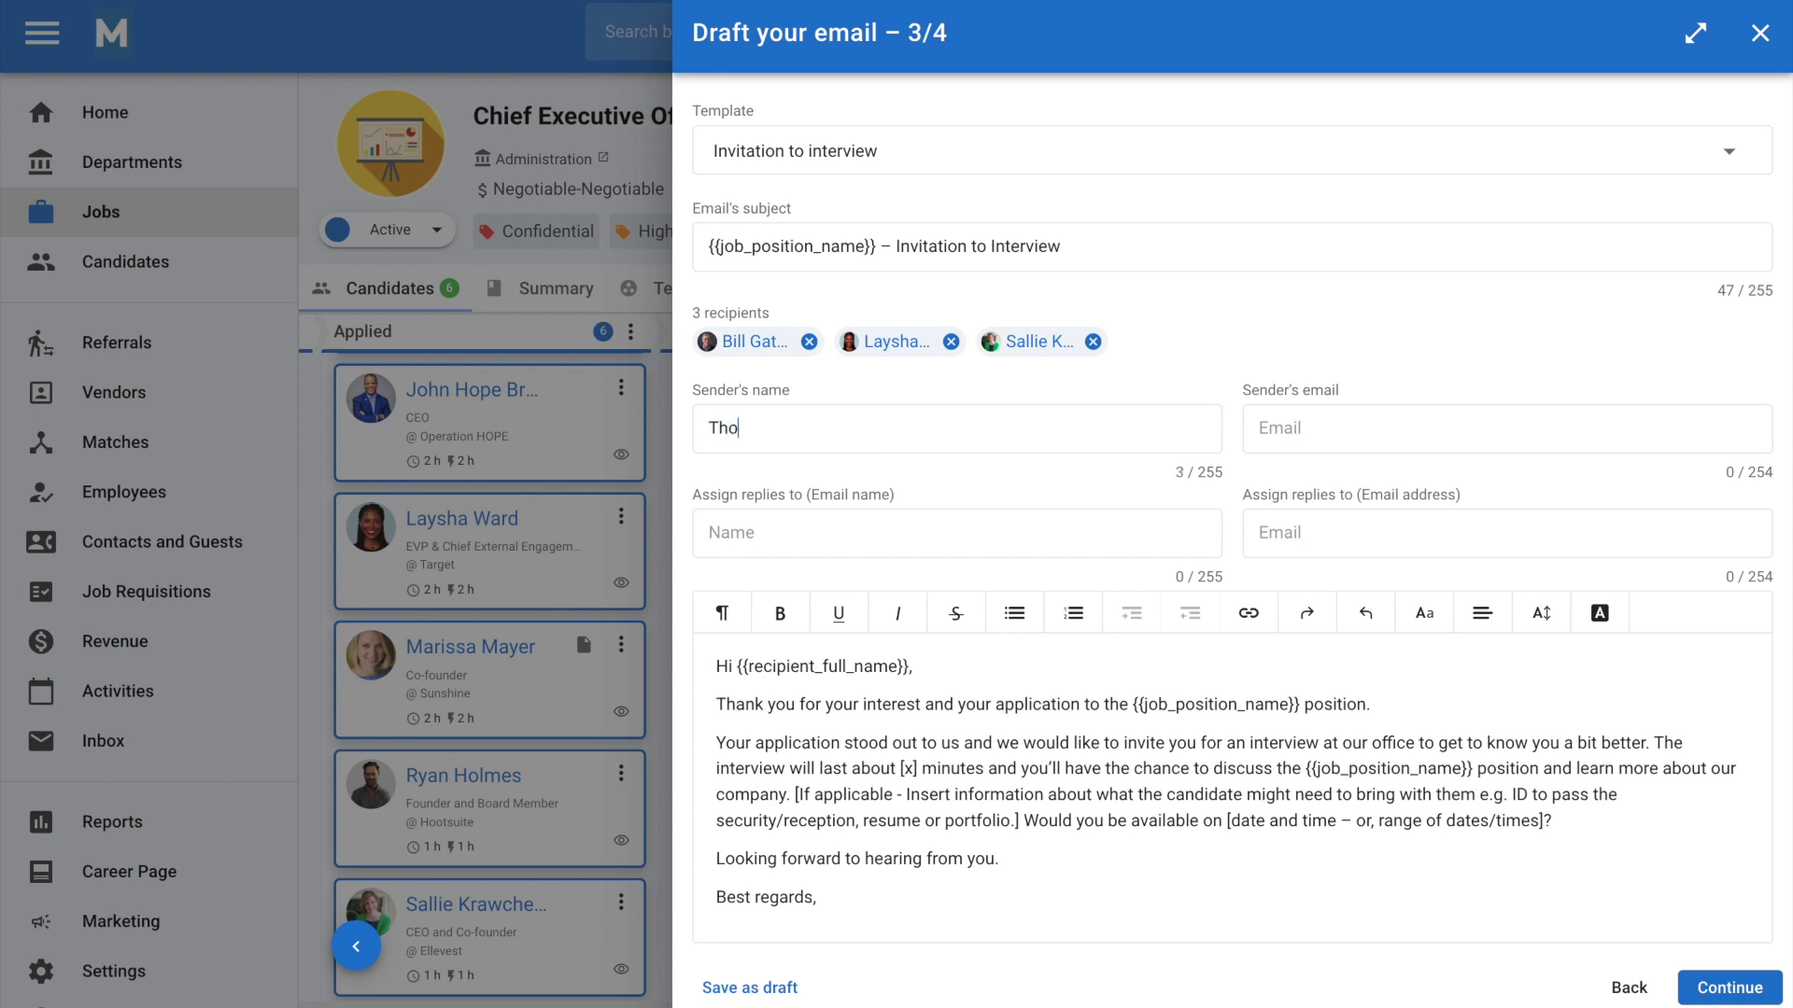
{"action": "type", "text": "mas"}
{"action": "left_click", "coordinate": [1256, 438]}
{"action": "key", "text": "ctrl+v"}
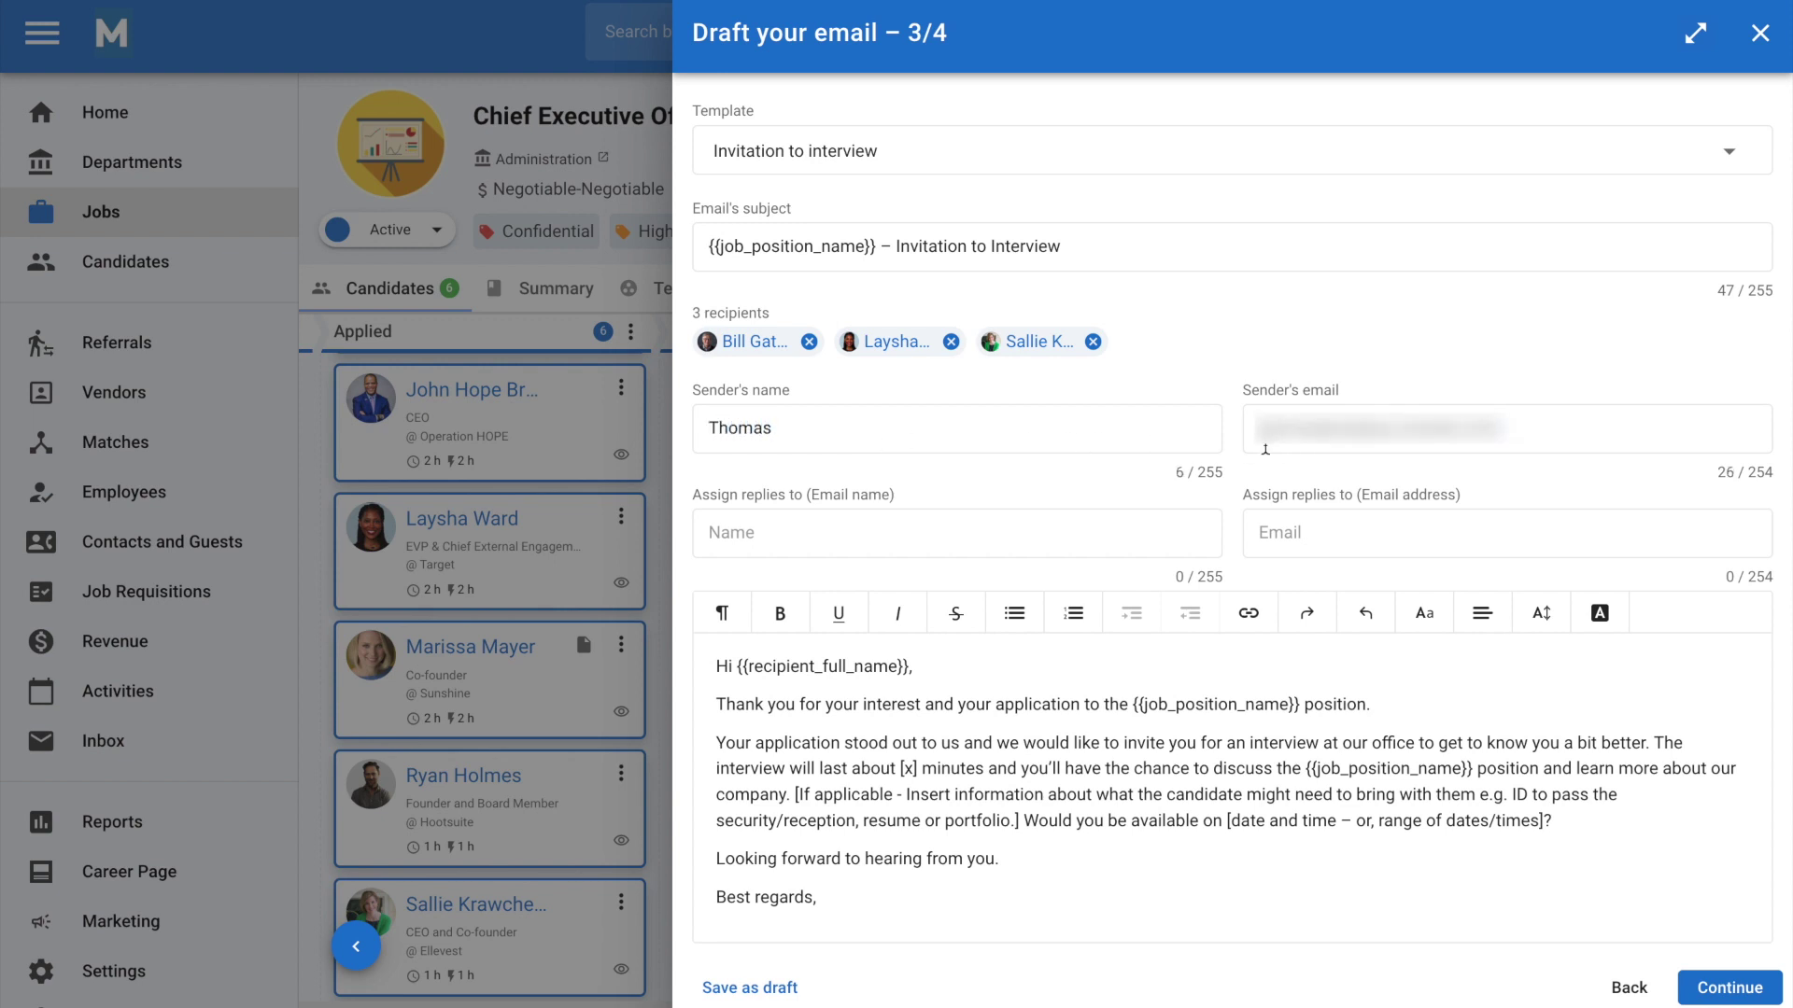
Fill in the reply-to name and email address and continue to the send confirmation
{"action": "left_click", "coordinate": [1089, 533]}
{"action": "type", "text": "Th"}
{"action": "type", "text": "omas"}
{"action": "left_click", "coordinate": [1278, 530]}
{"action": "key", "text": "ctrl+v"}
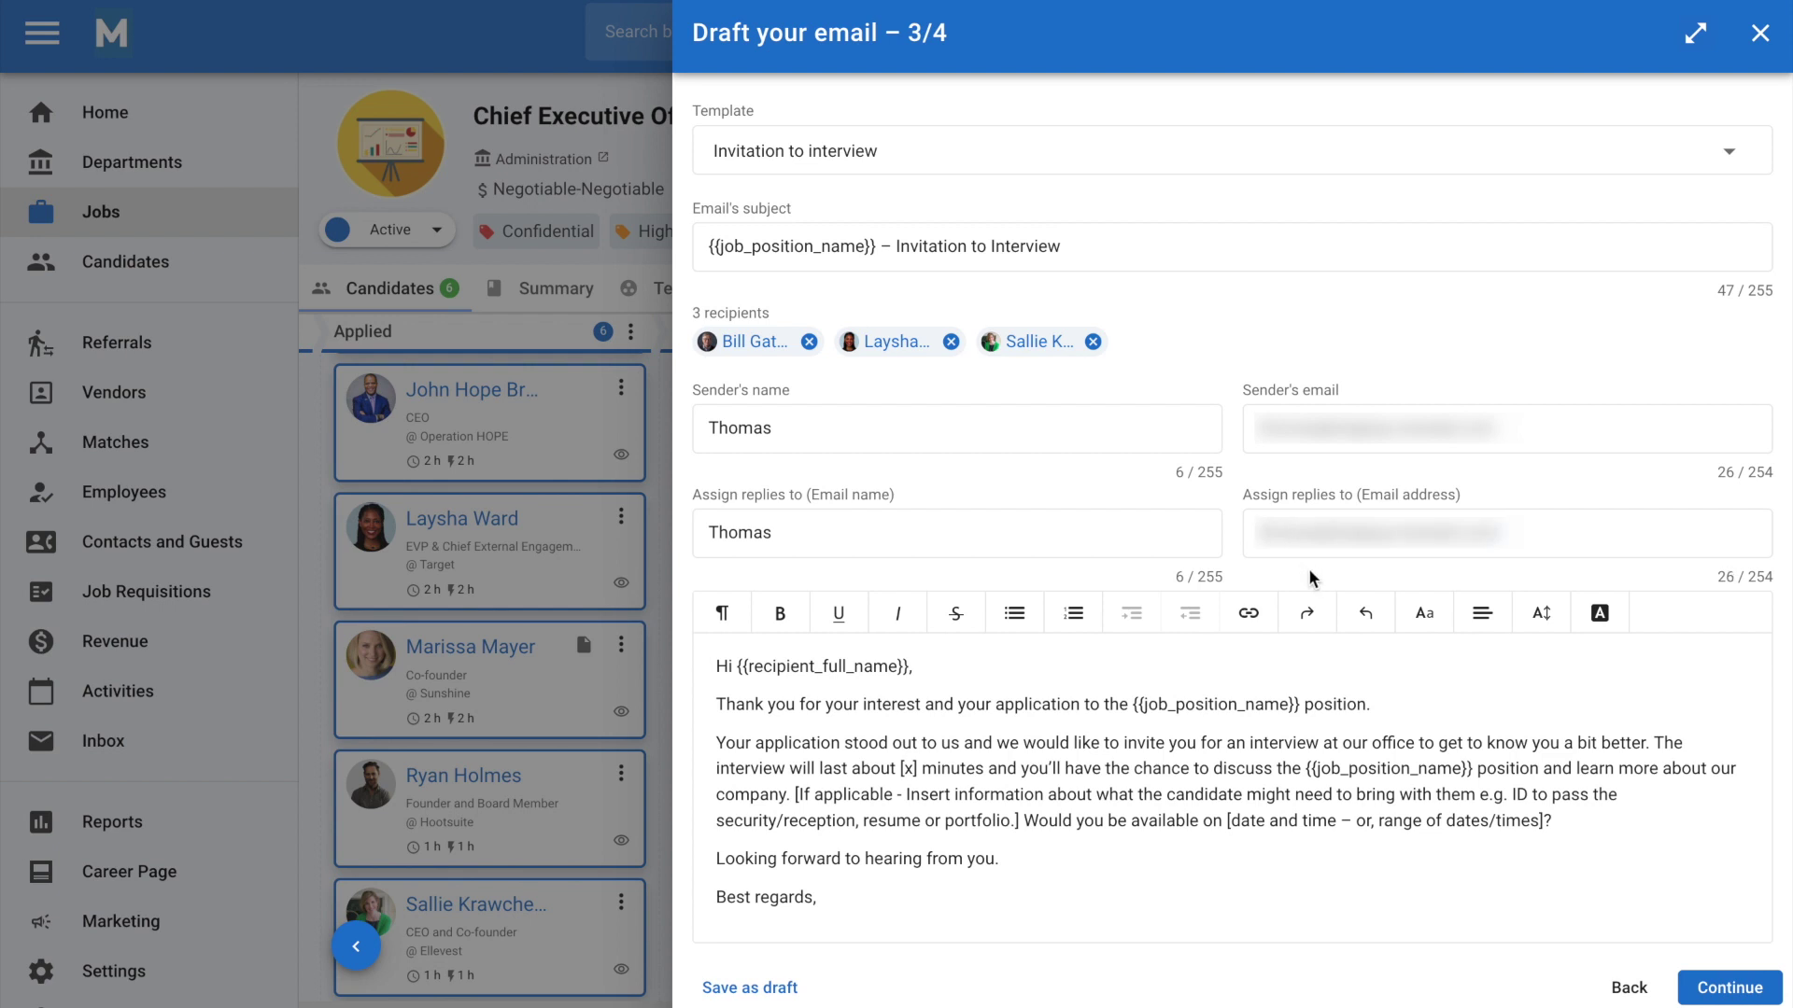
{"action": "left_click", "coordinate": [1732, 987]}
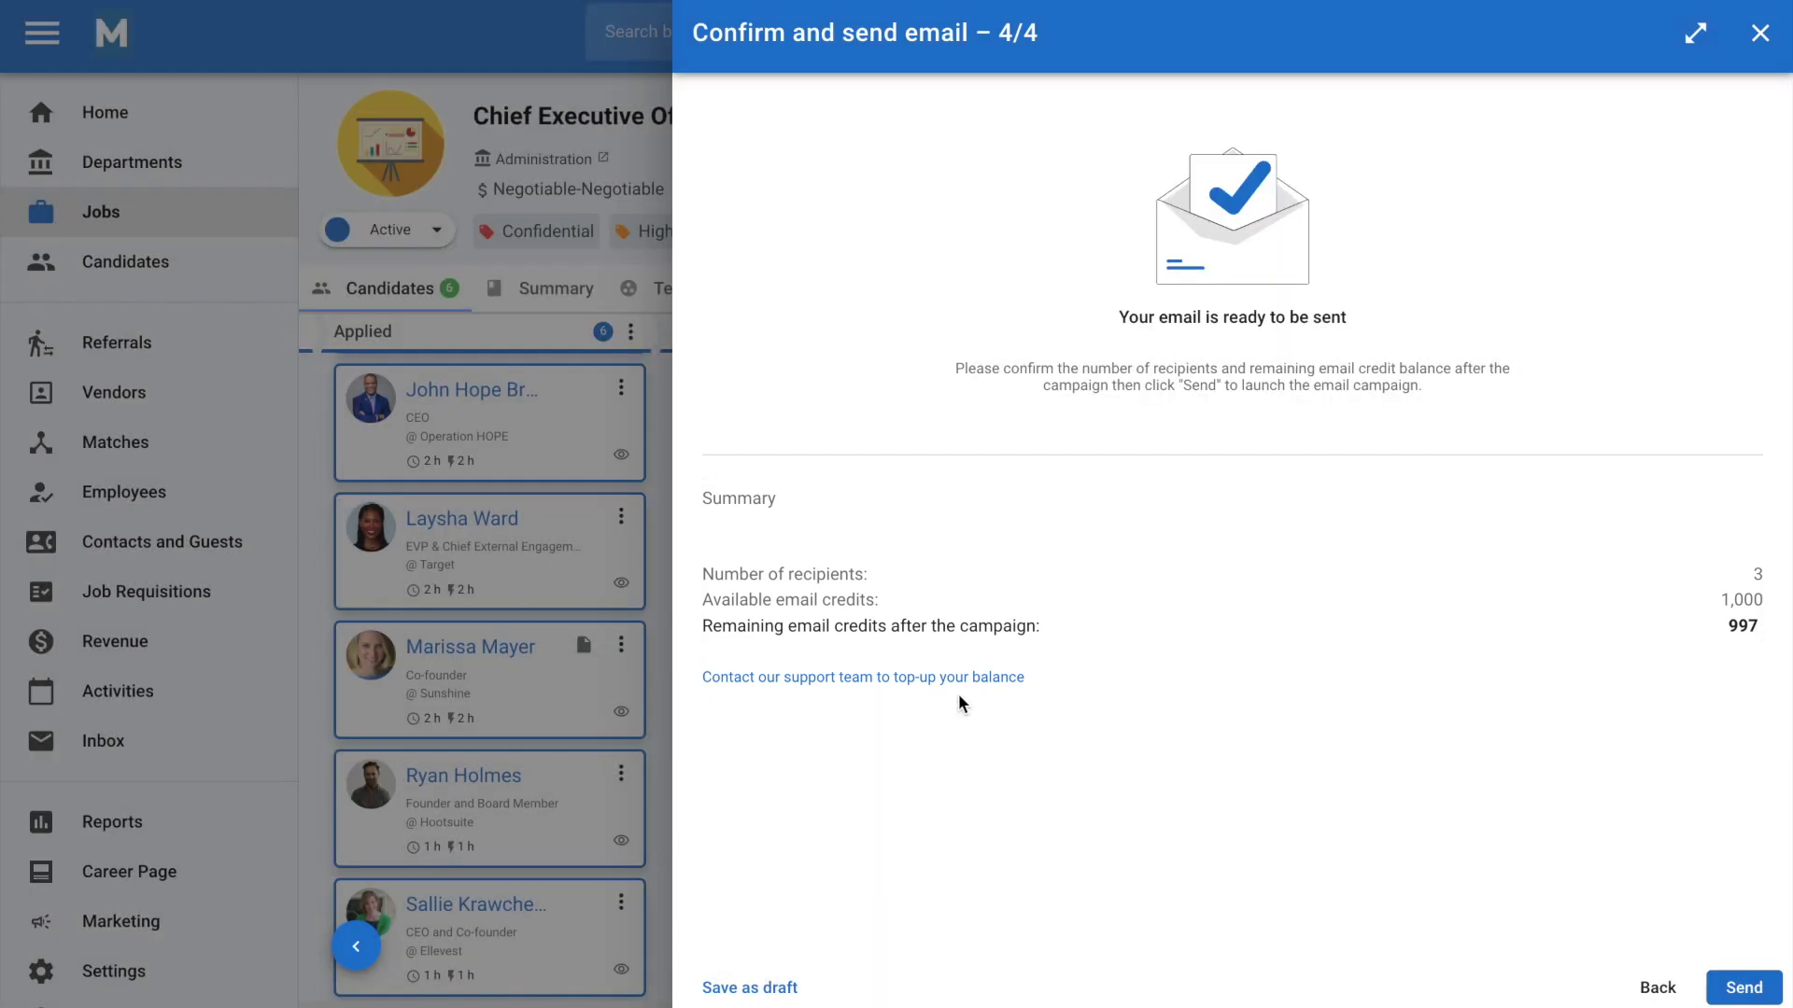
Send the campaign to its 3 recipients, leaving 997 email credits
{"action": "left_click", "coordinate": [1744, 989]}
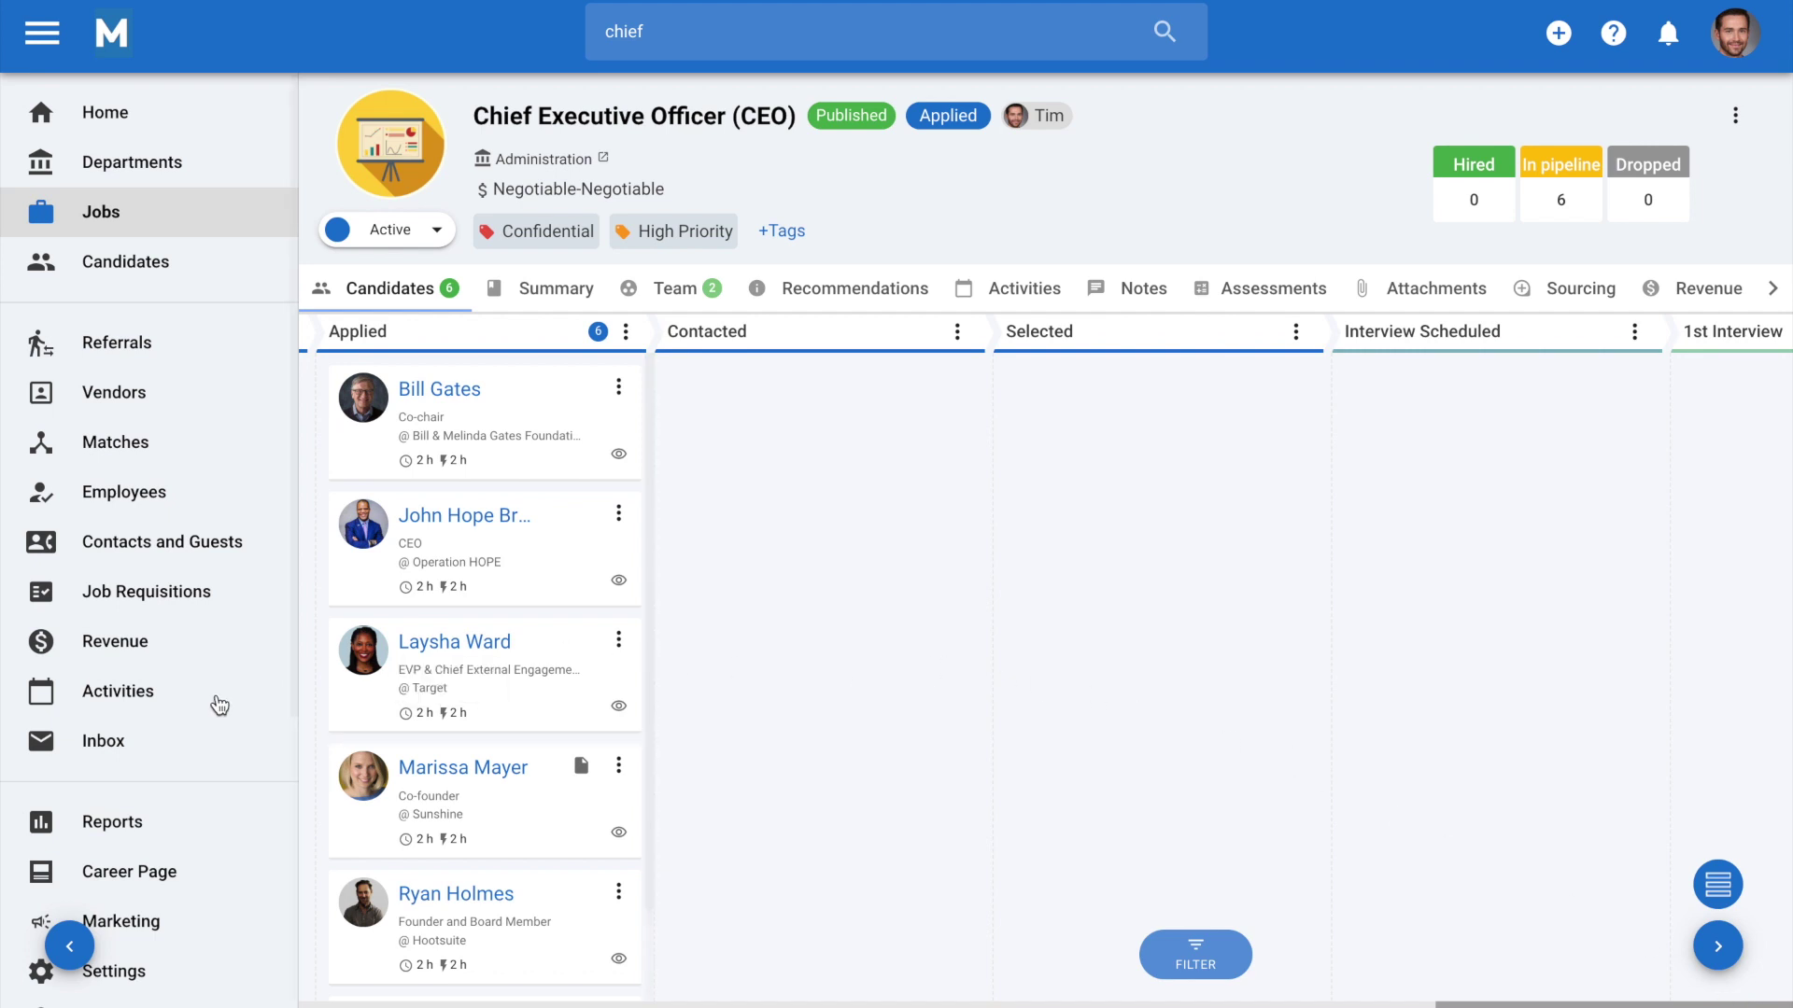
{"action": "scroll", "coordinate": [213, 704], "scroll_direction": "down", "scroll_amount": 3}
From Marketing > Mass Emailing, view past campaigns and open the newest campaign's delivery details
{"action": "left_click", "coordinate": [152, 765]}
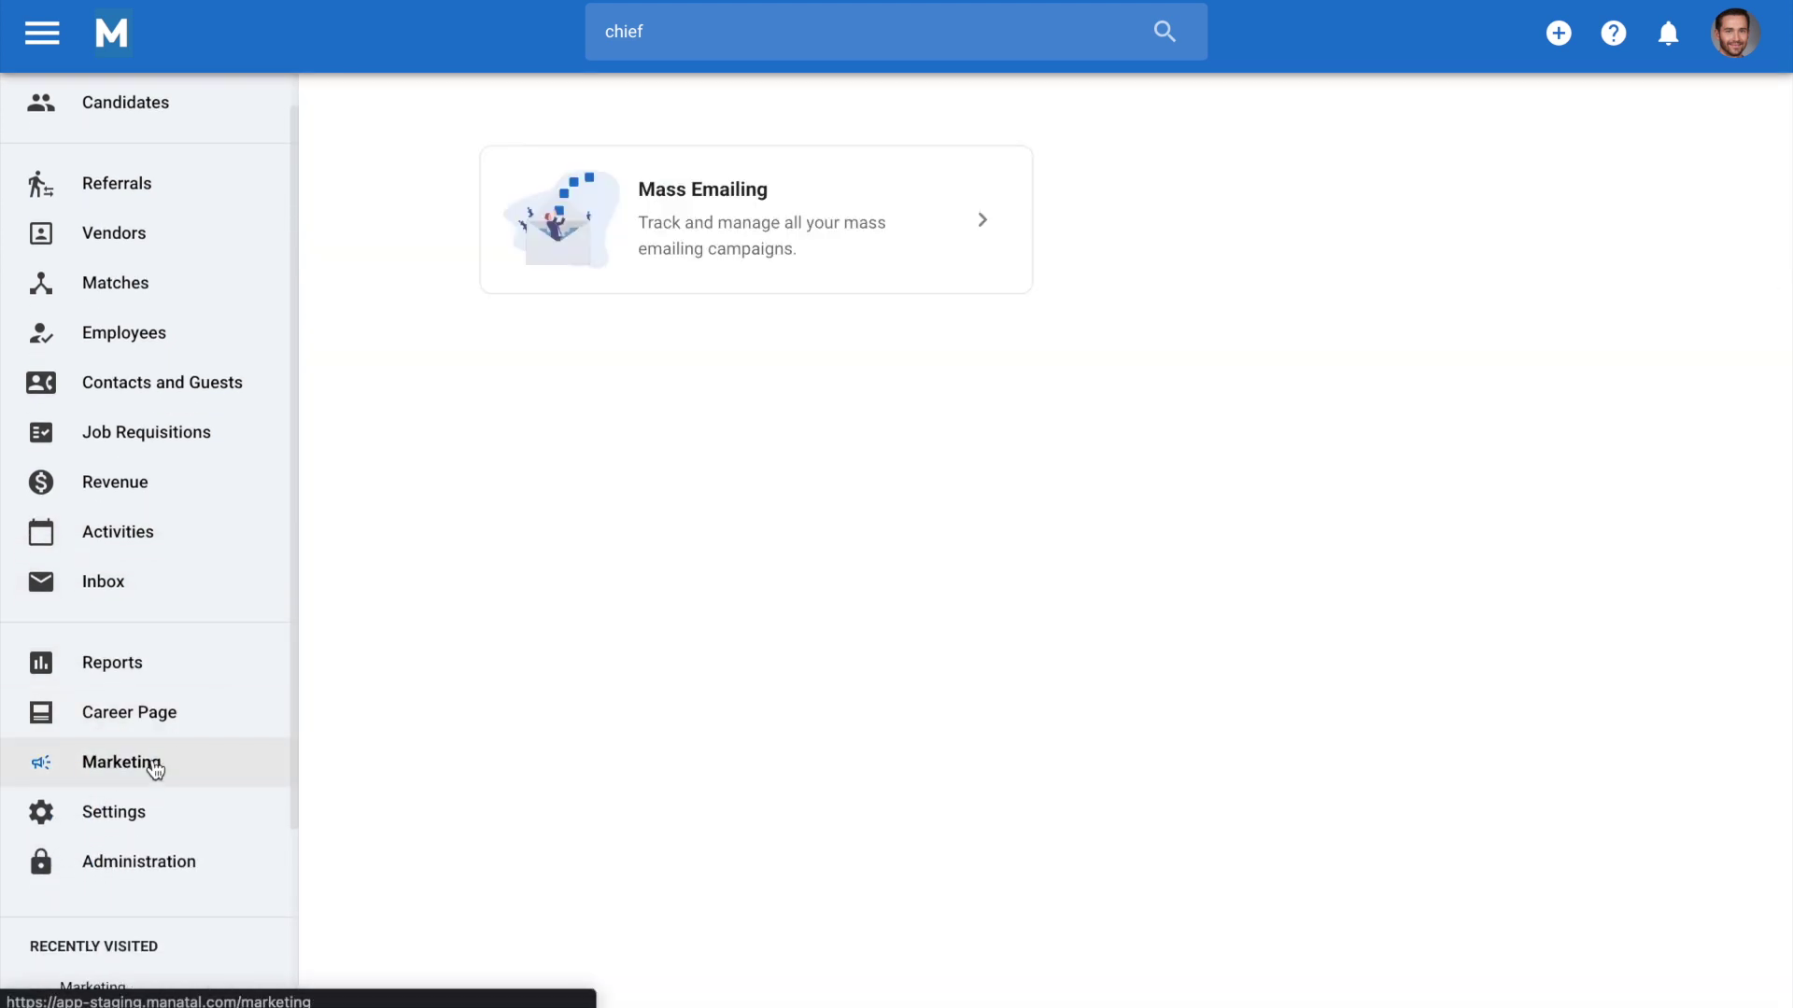
{"action": "left_click", "coordinate": [726, 278]}
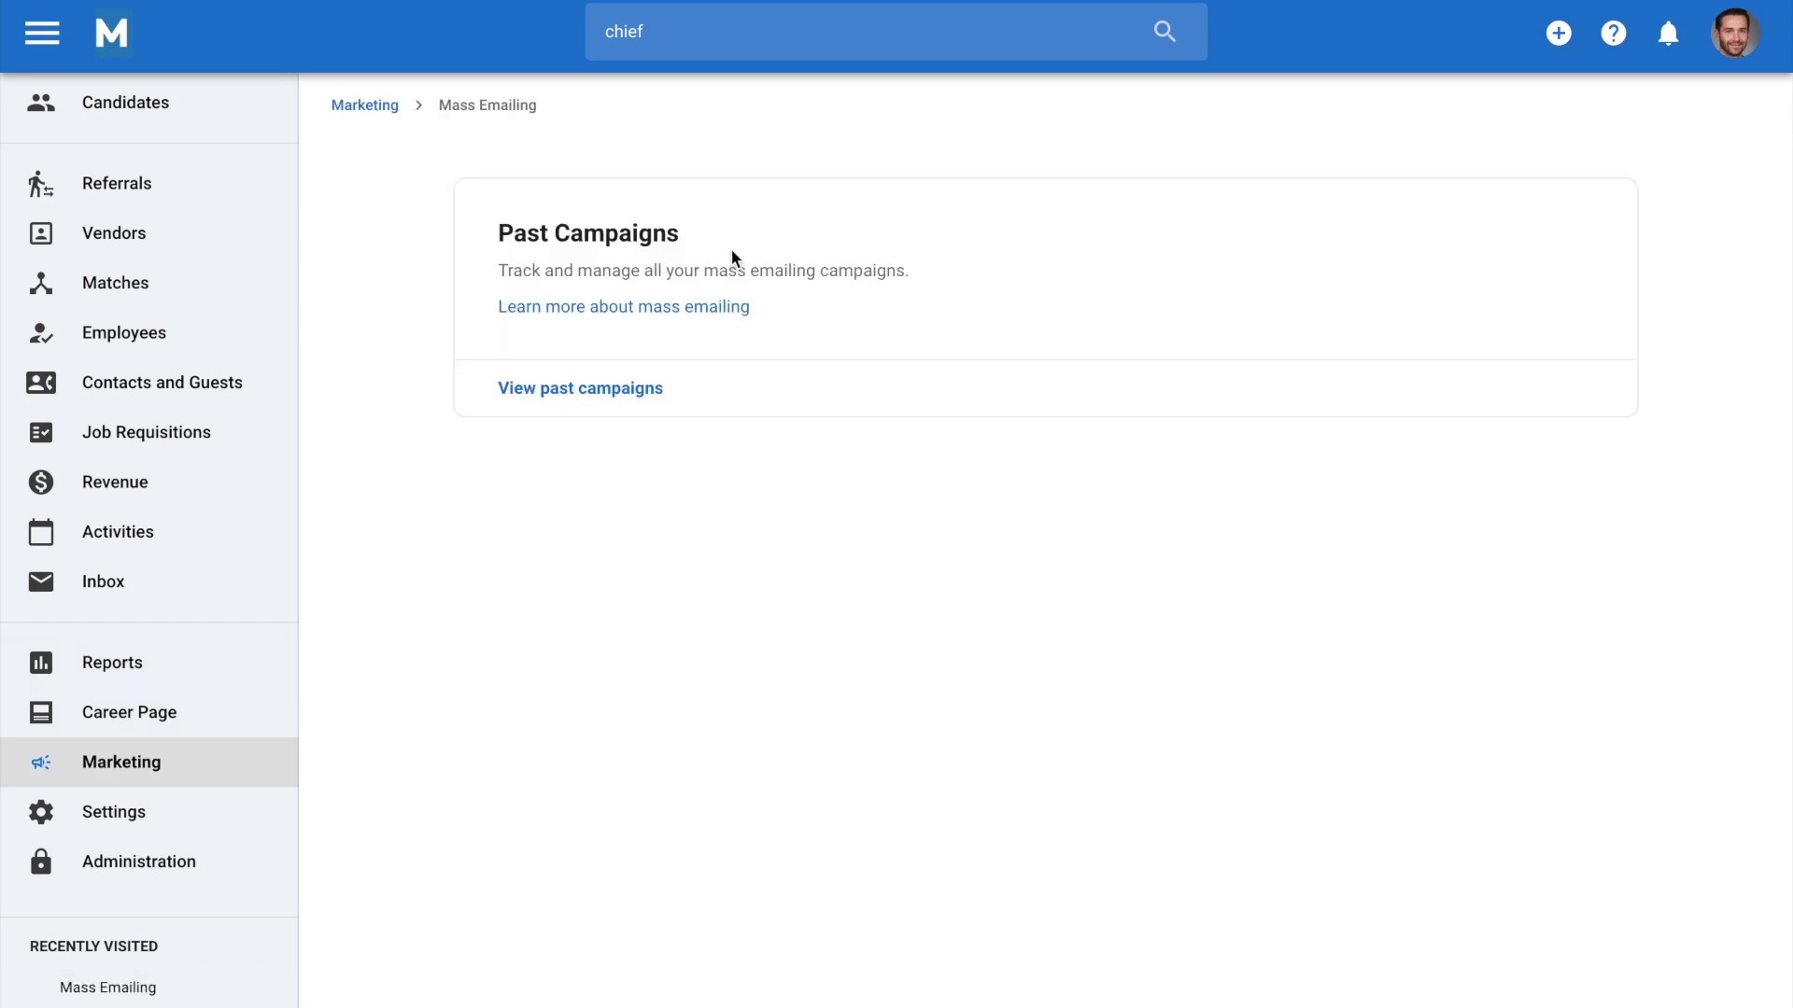
{"action": "left_click", "coordinate": [639, 378]}
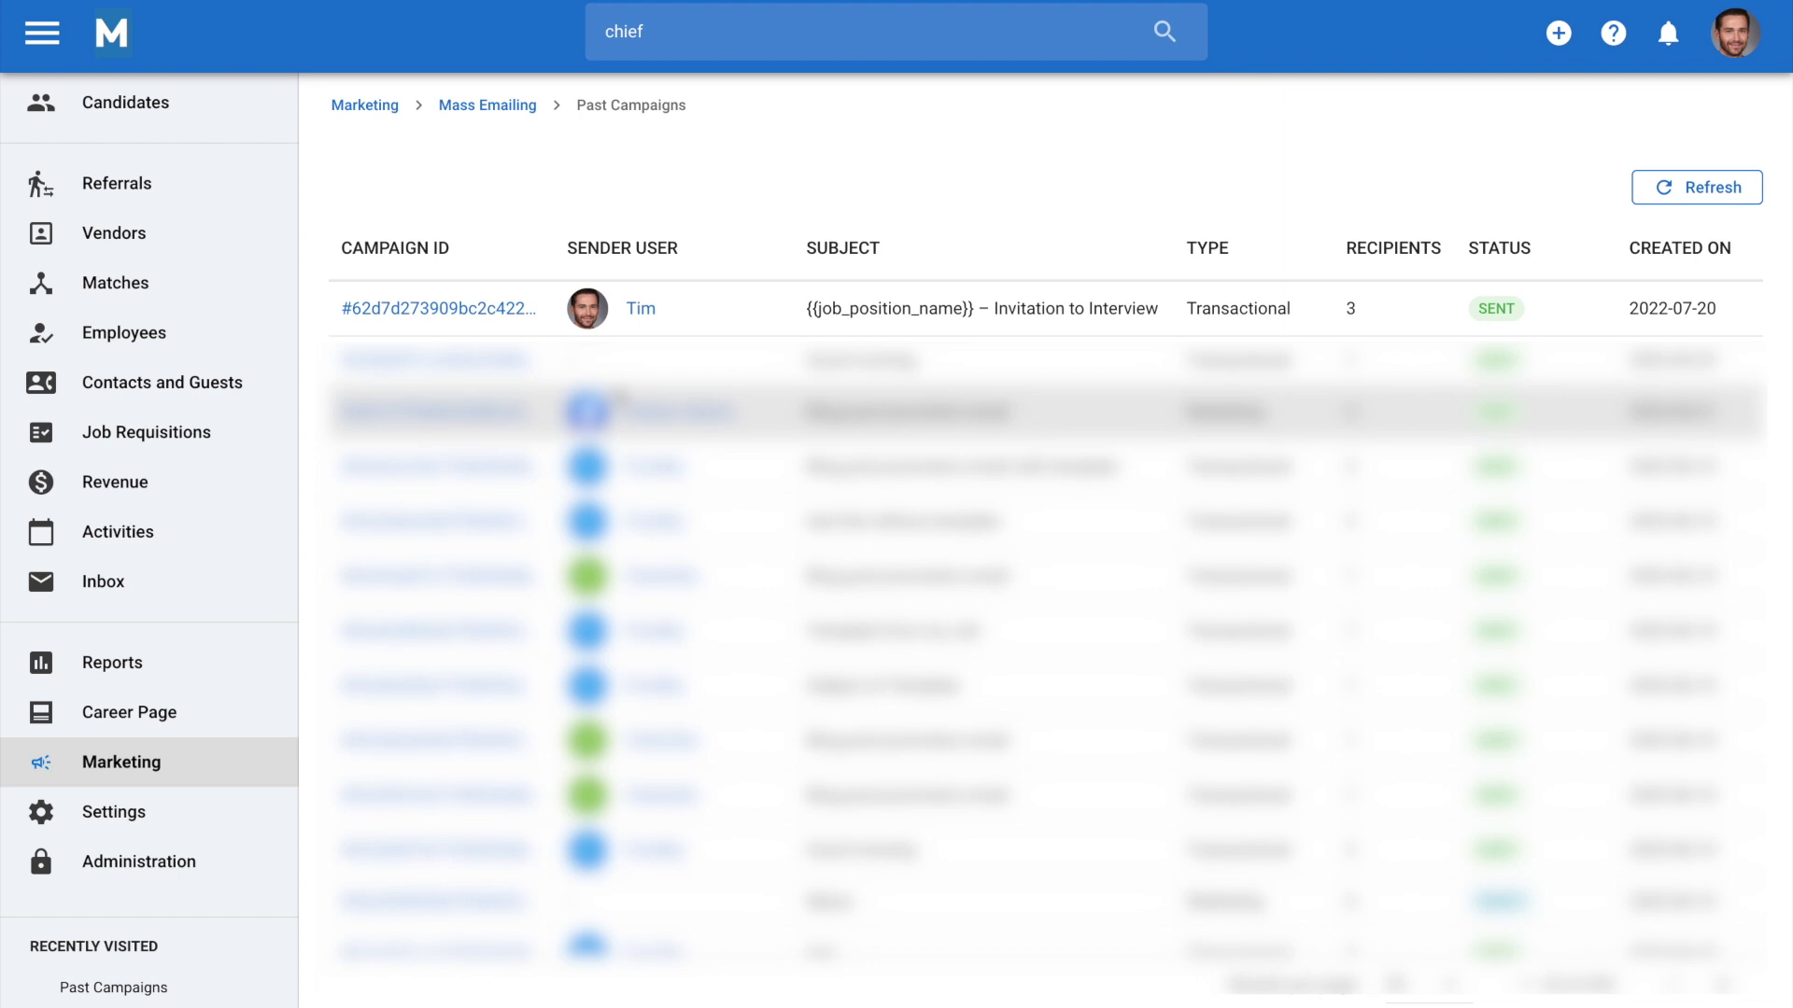
{"action": "left_click", "coordinate": [494, 314]}
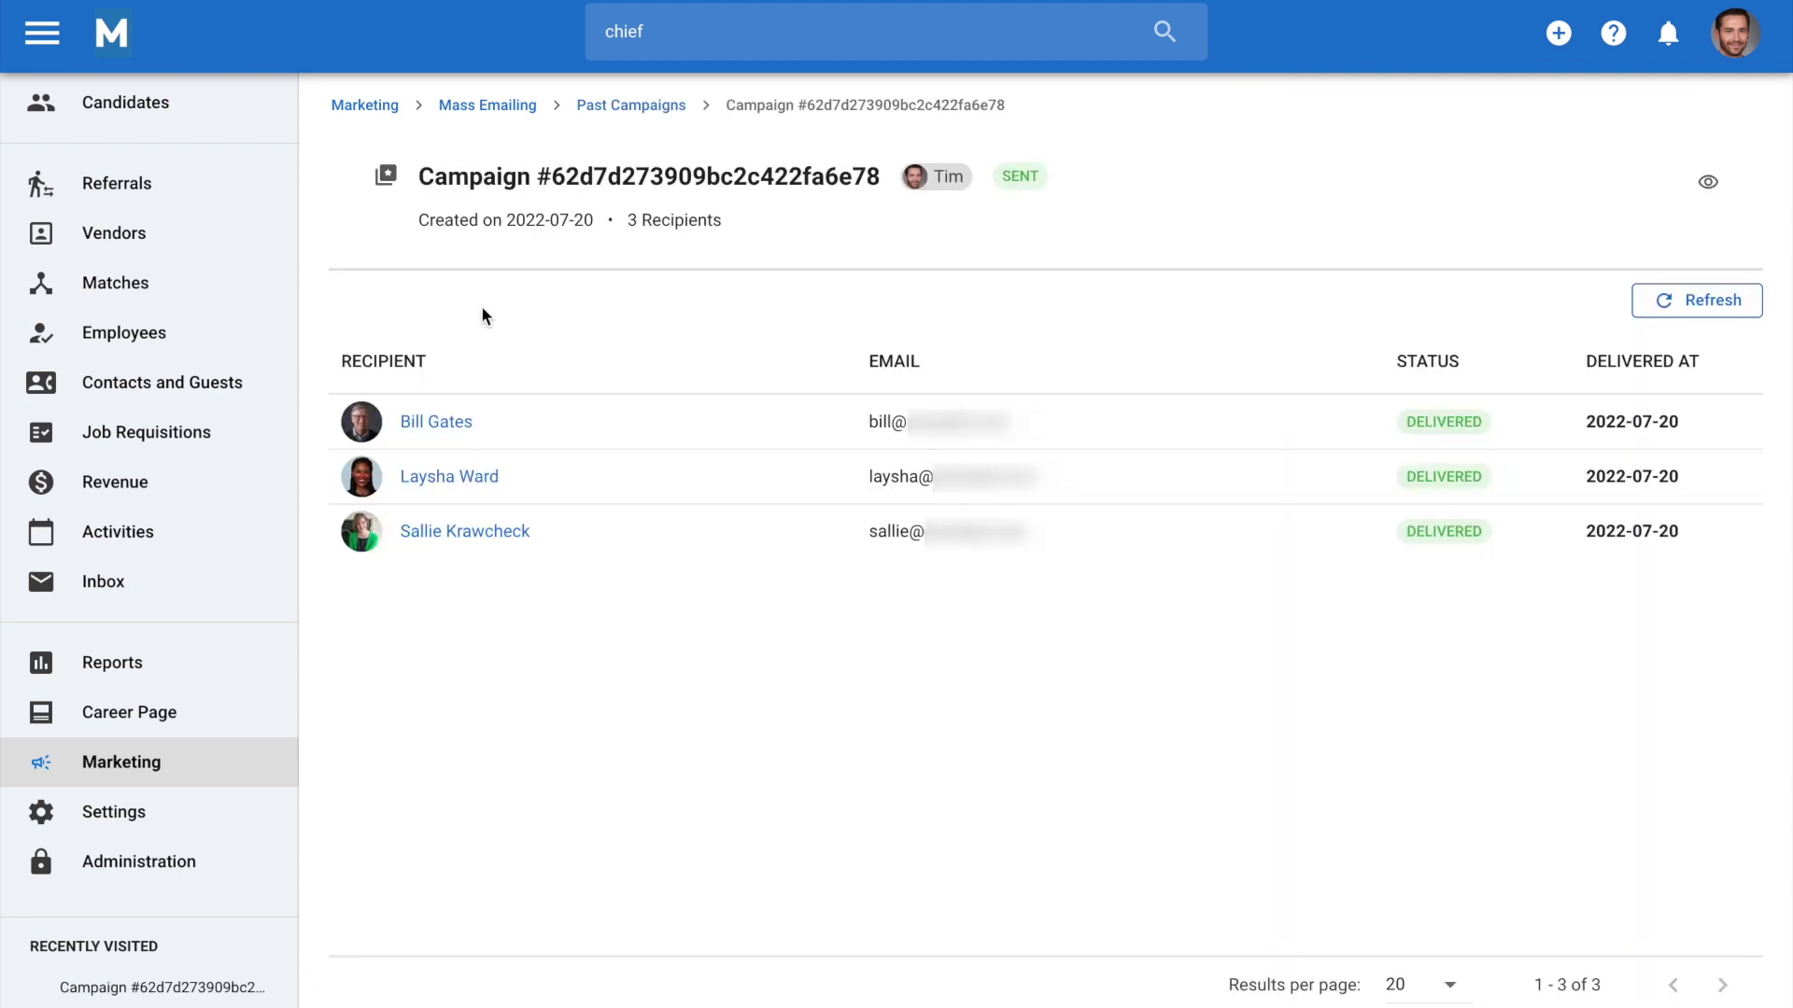